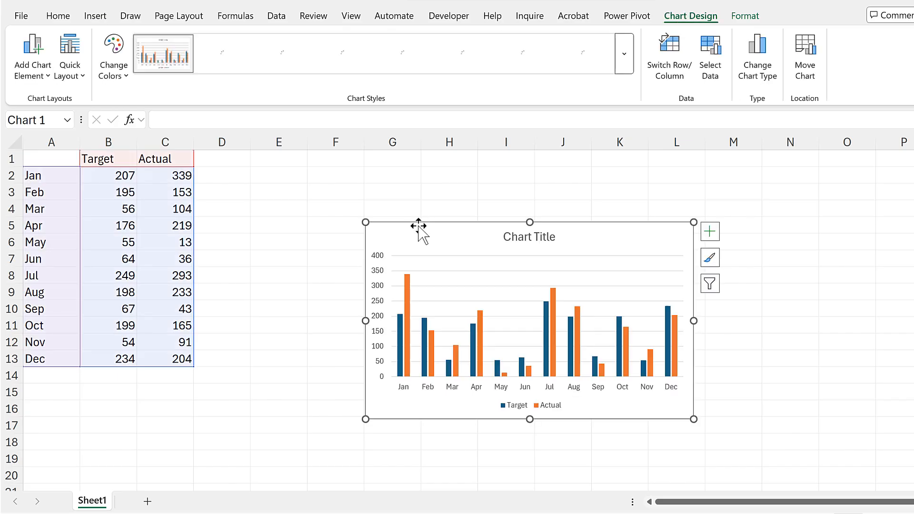
Move the column chart up beside the data table and enlarge it to span about columns G to N, down to row 20
mouse_move(419, 227)
mouse_down()
mouse_move(404, 187)
mouse_move(431, 165)
mouse_up()
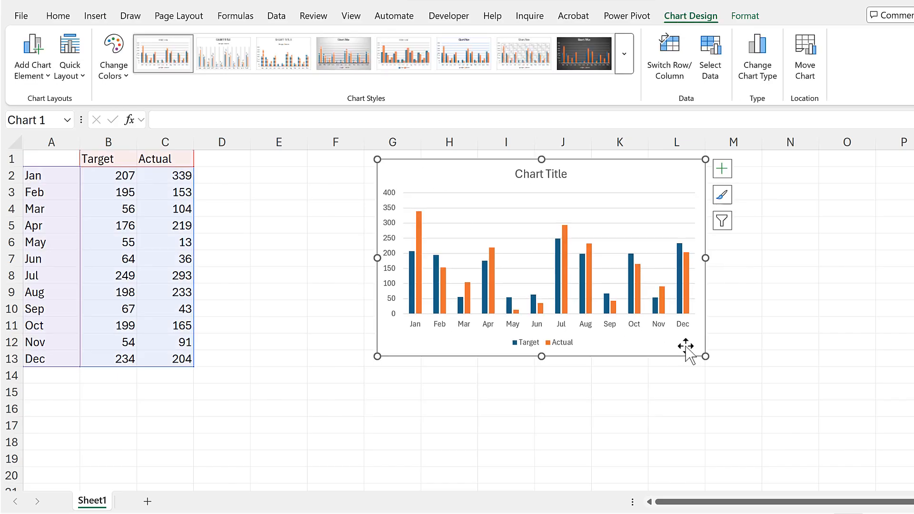
drag(703, 358, 831, 484)
click(303, 263)
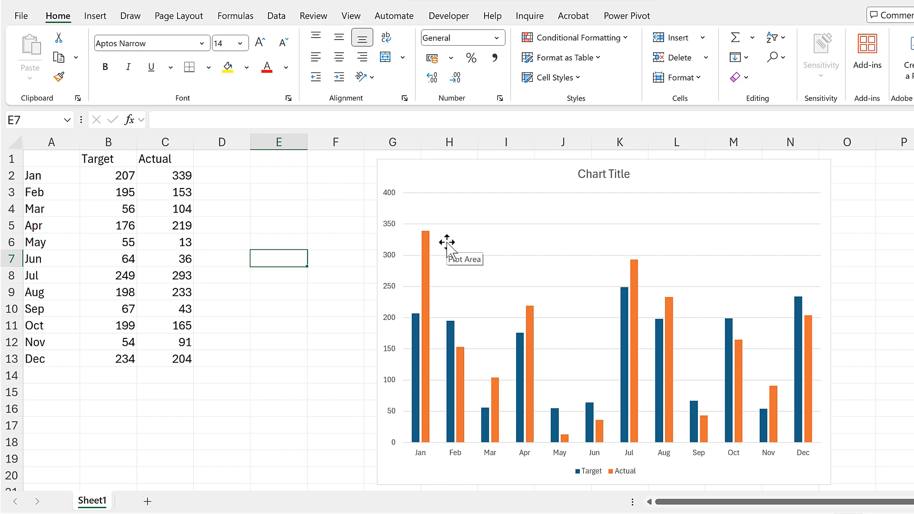
Add the column headers Green in D1 and Red in E1
click(216, 161)
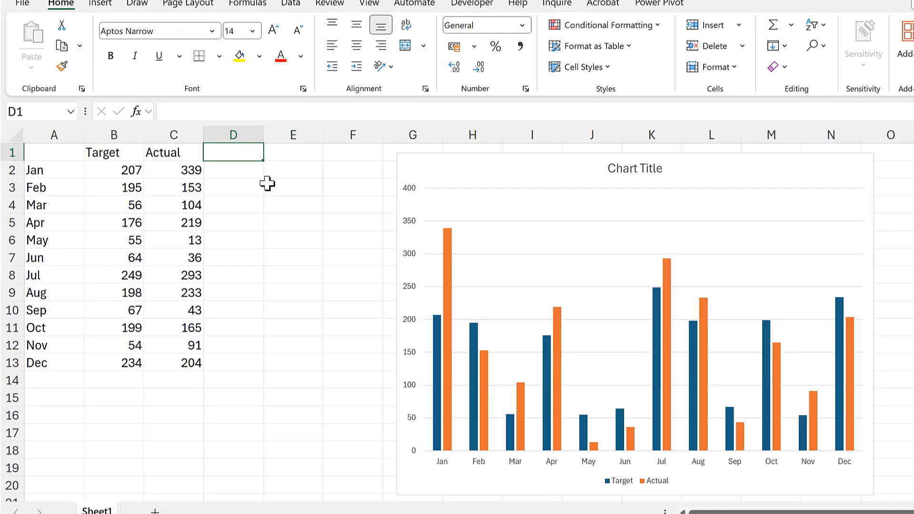
text(Green)
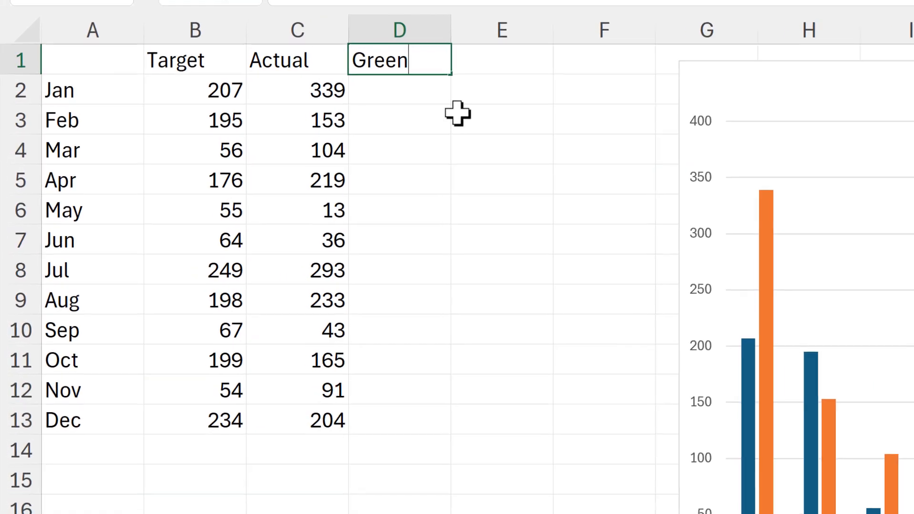
key(Tab)
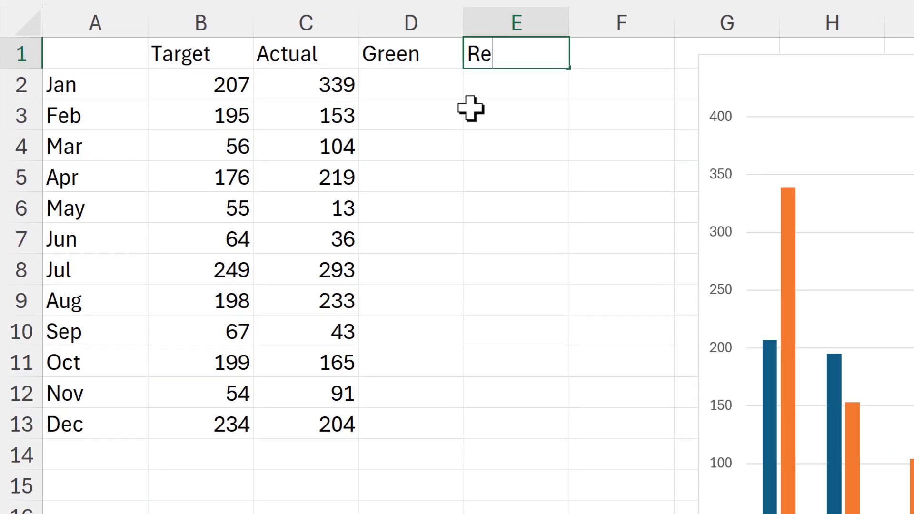
key(Down)
Enter =IF(C2>B2,C2-B2,"") in D2 and fill the formula down to D13
key(Left)
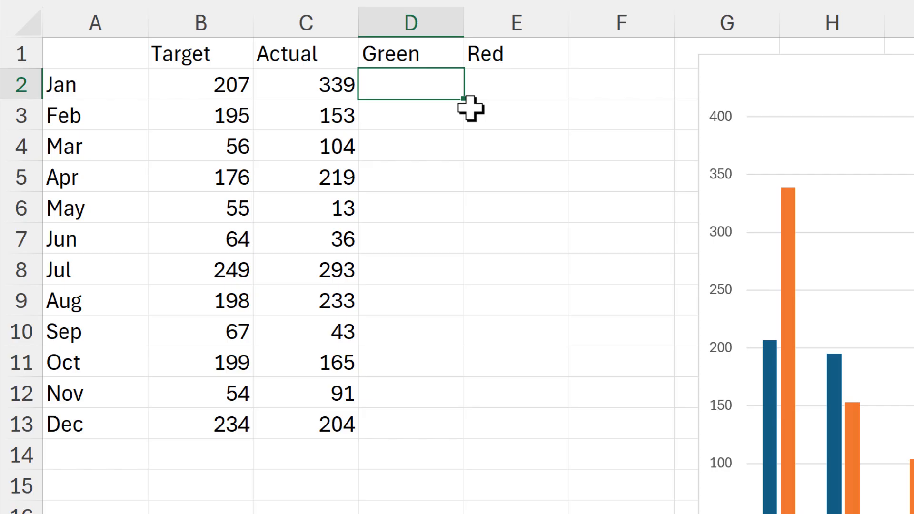
text(=if)
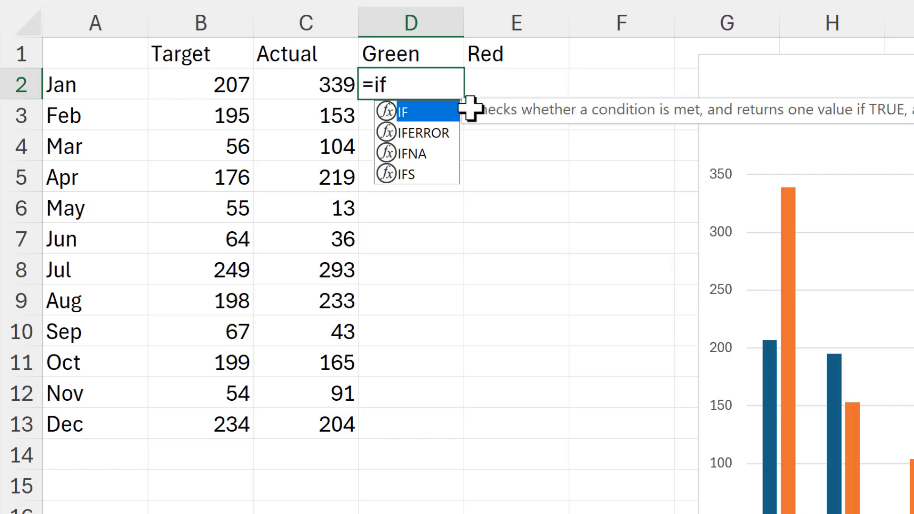
key(Tab)
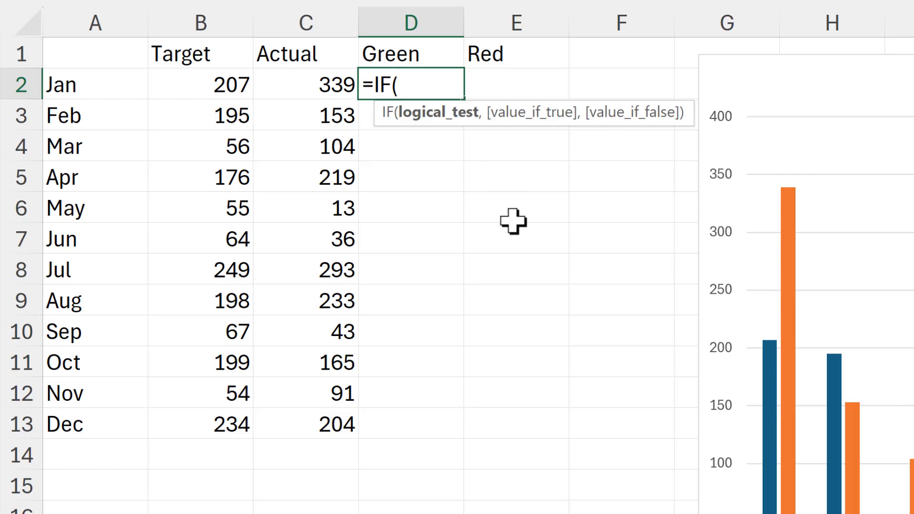
click(318, 84)
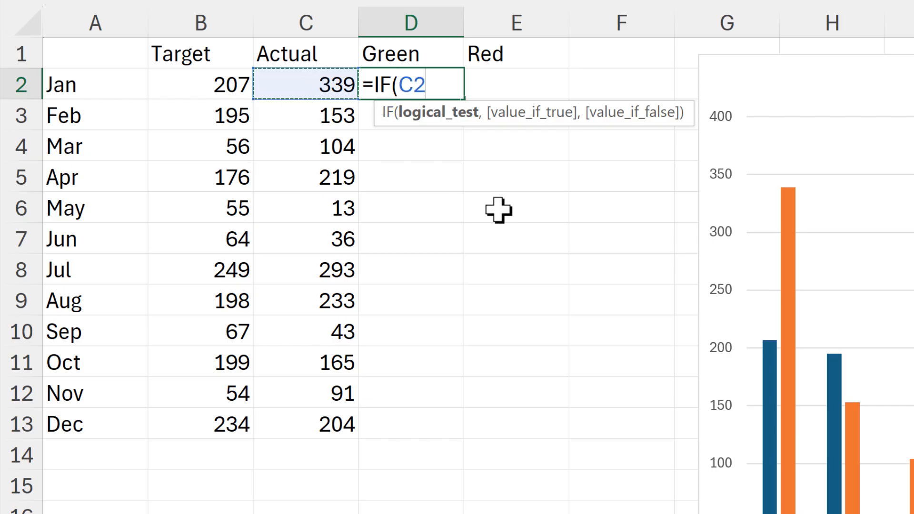
text(>)
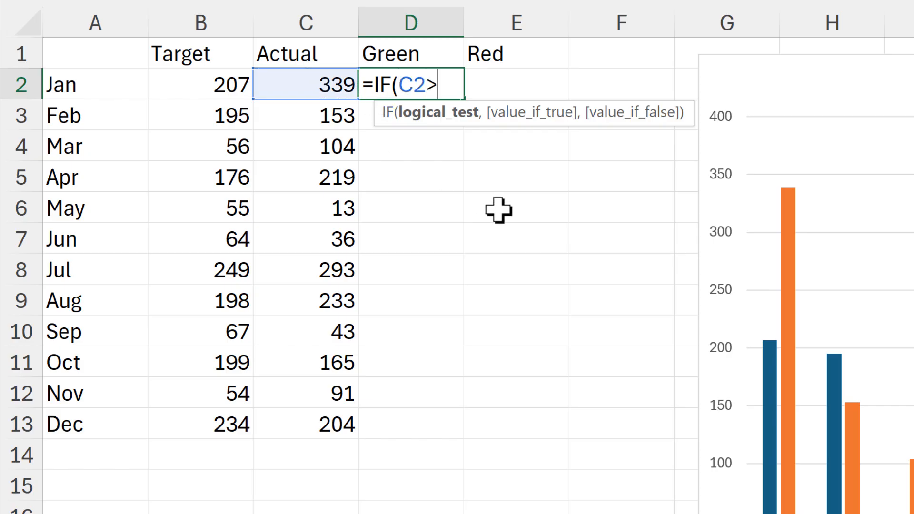
click(213, 86)
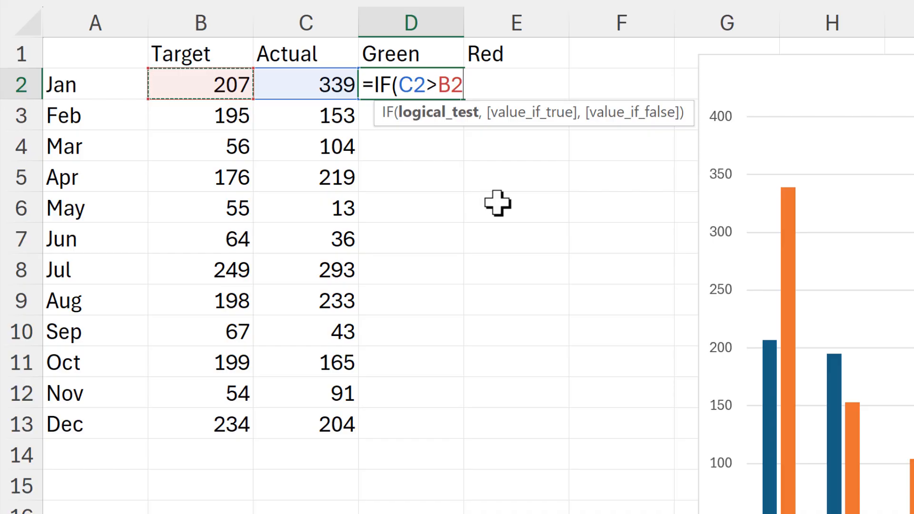
text(,)
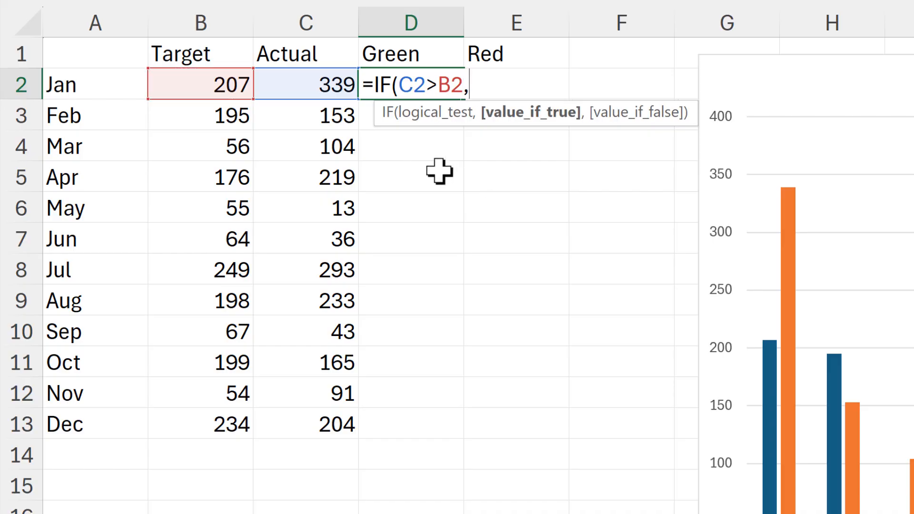
click(316, 86)
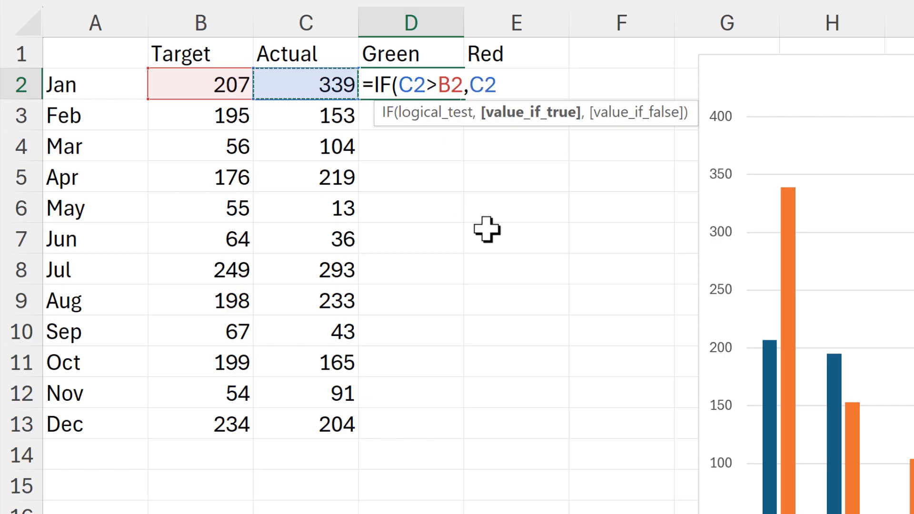
text(-)
click(222, 80)
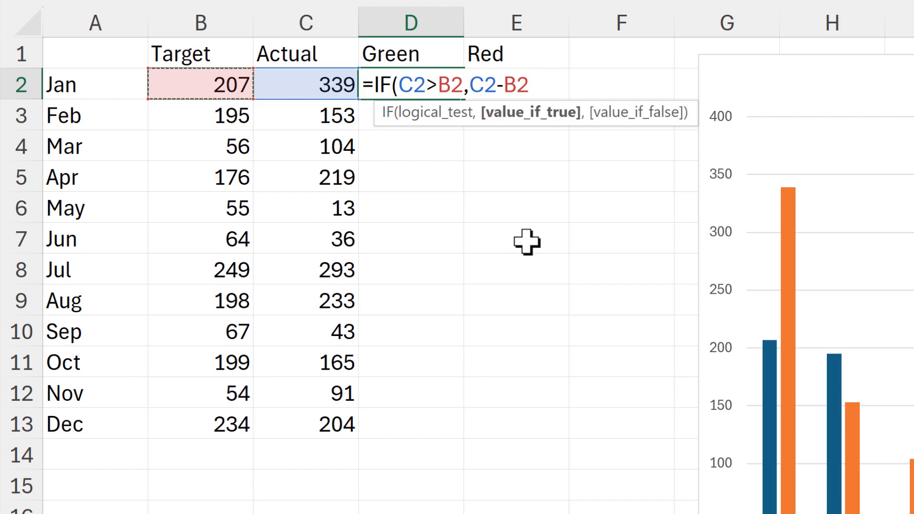
text(,)
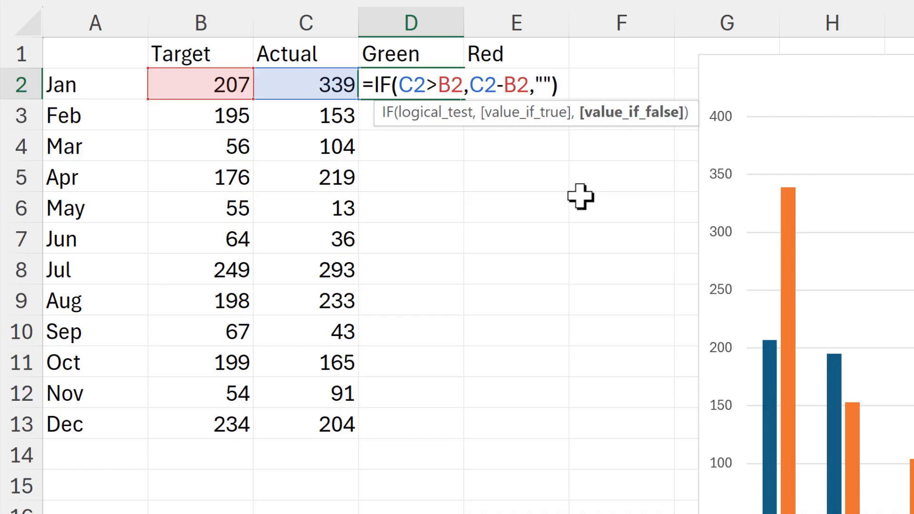
key(Return)
click(423, 86)
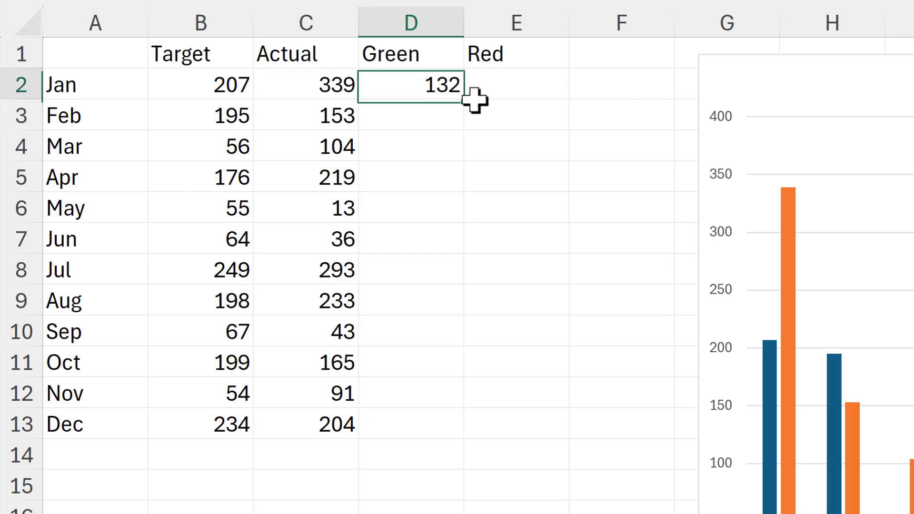
drag(466, 103, 423, 434)
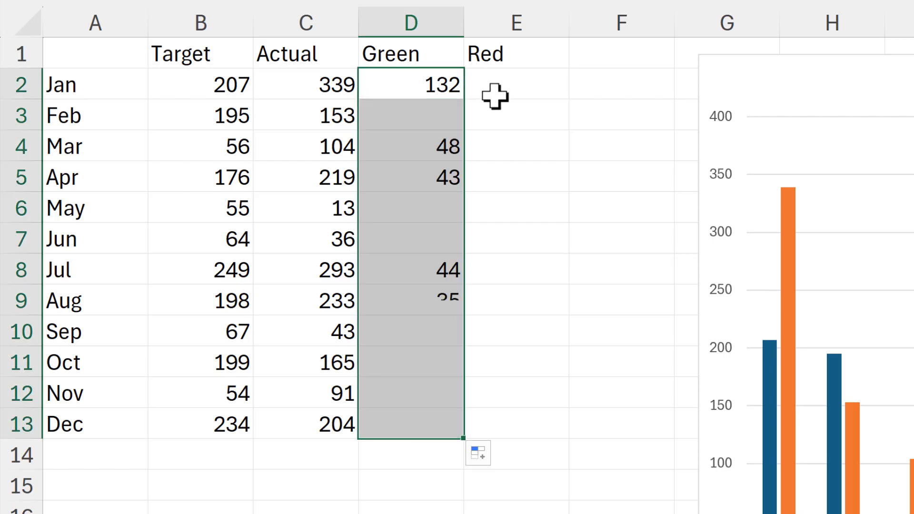
Enter =IF(B2>C2,B2-C2,"") in E2 and fill the formula down to E13
click(498, 76)
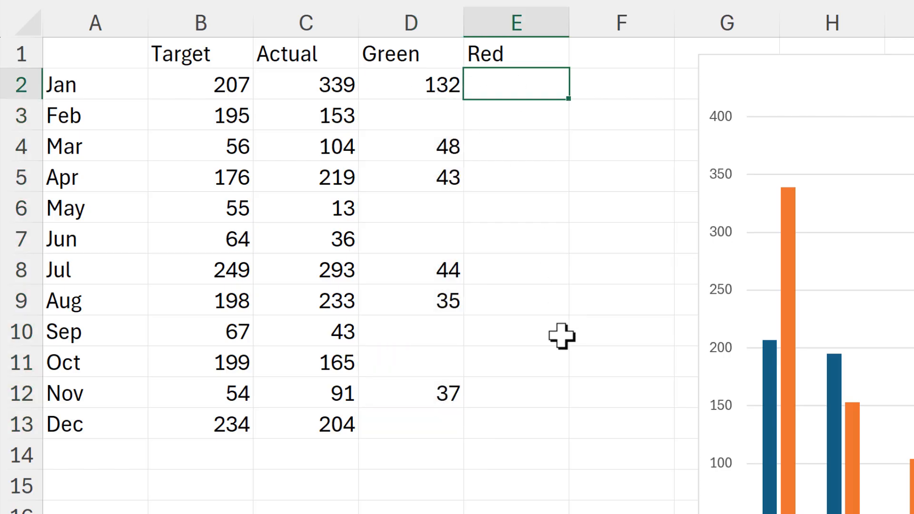
text(=if)
key(Tab)
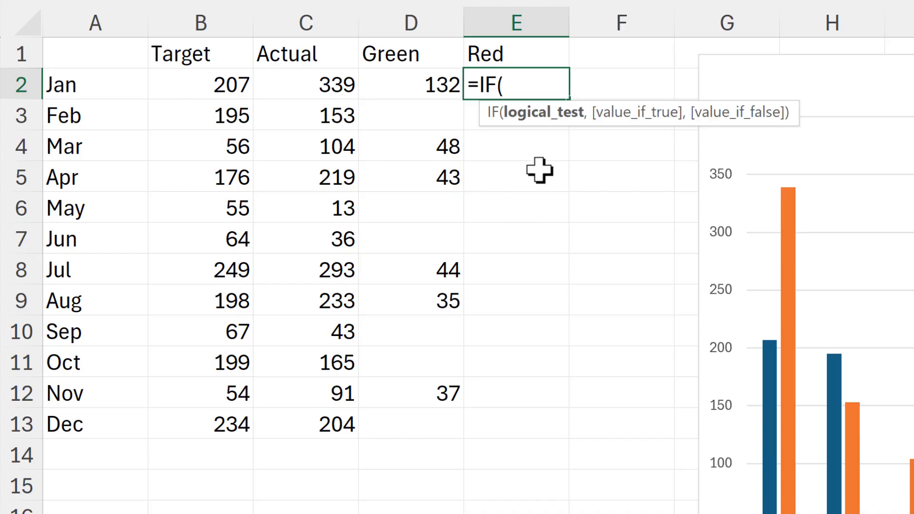
click(217, 86)
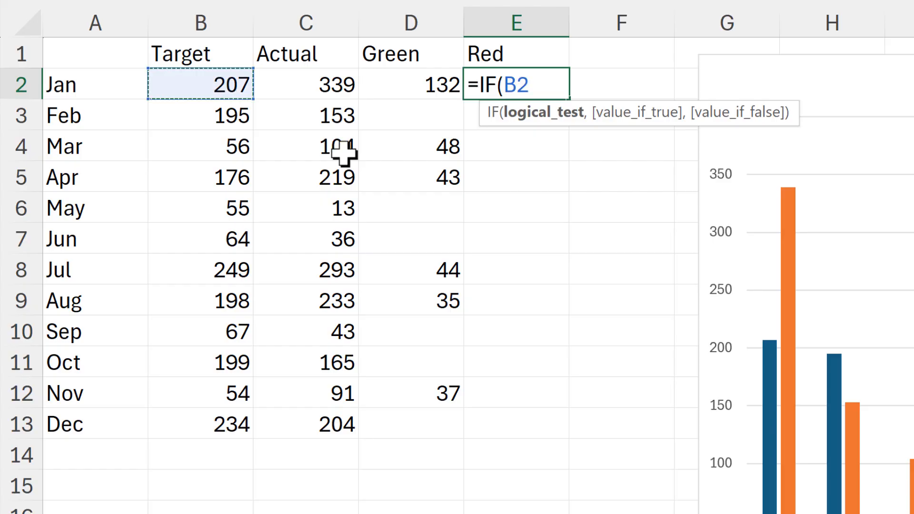
text(>)
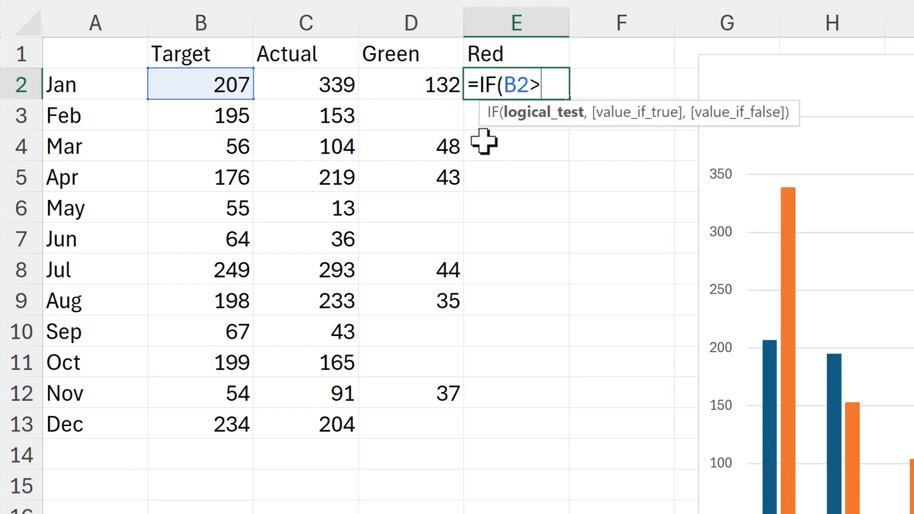
click(320, 83)
text(,)
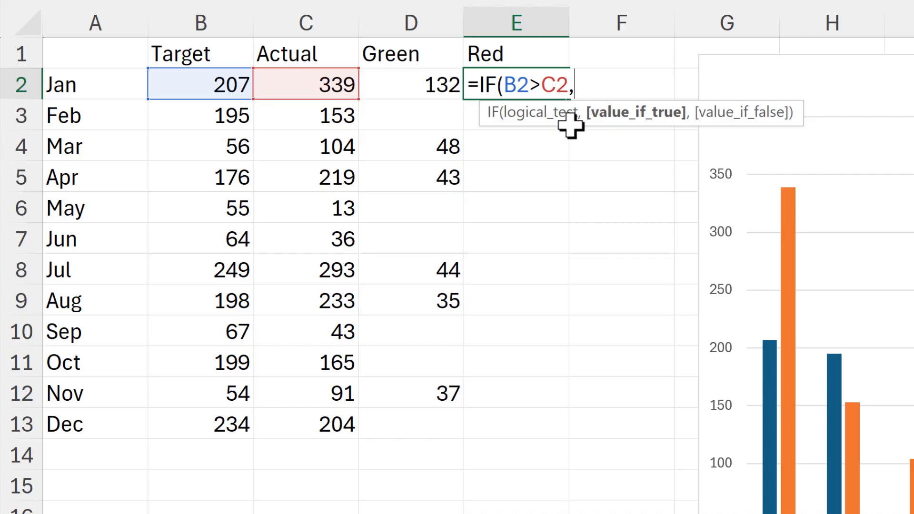
click(182, 84)
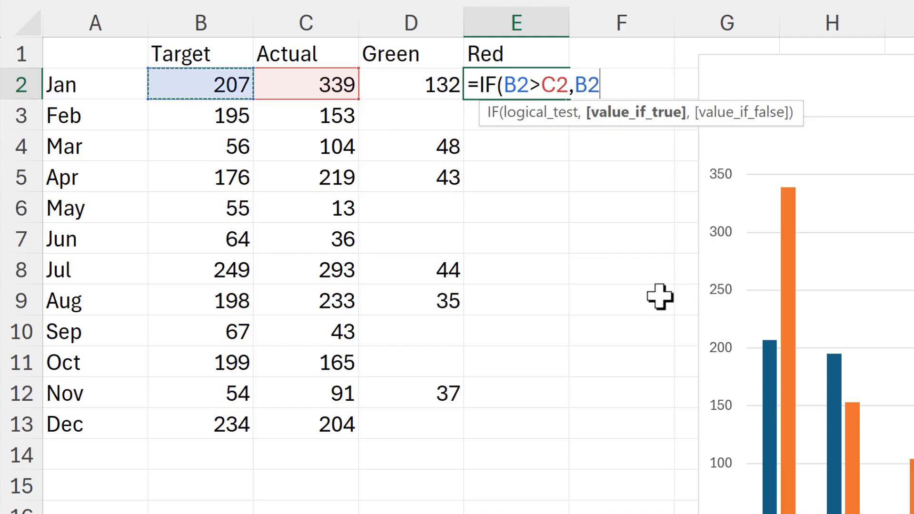
text(-)
click(333, 85)
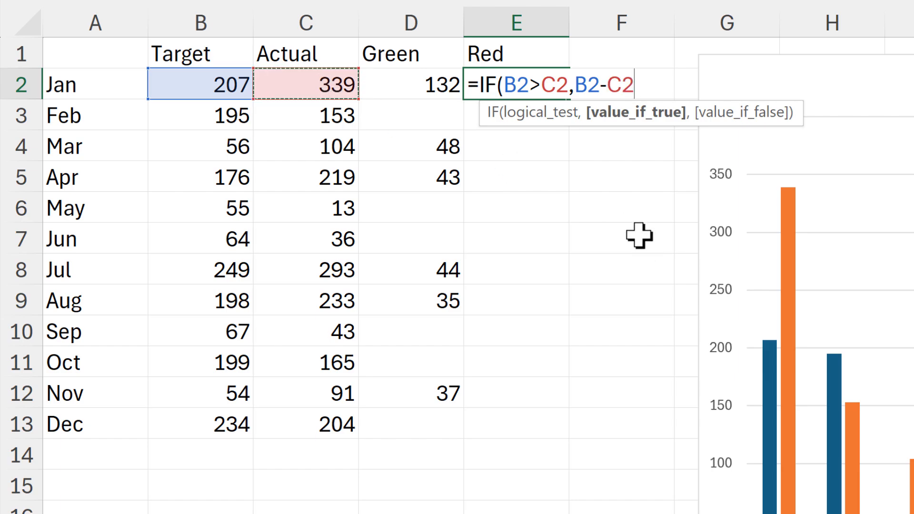
text(,)
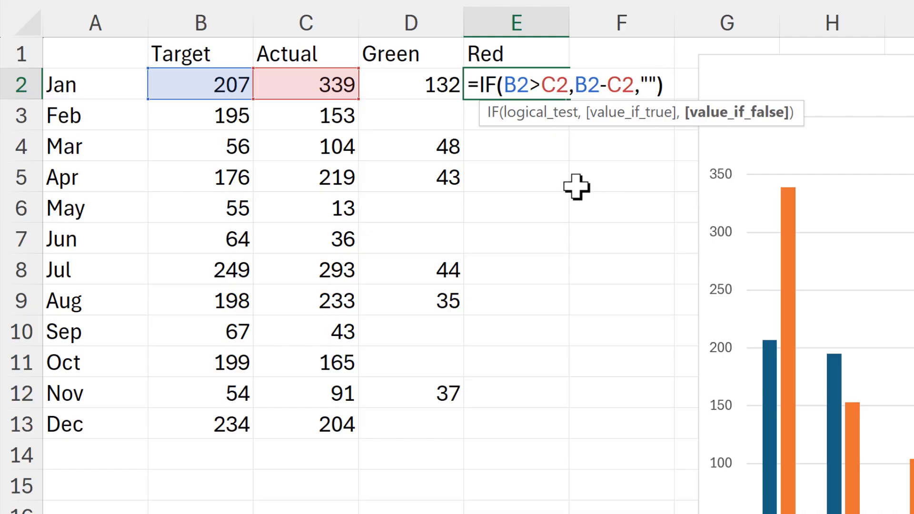
key(Return)
click(551, 86)
drag(567, 100, 503, 431)
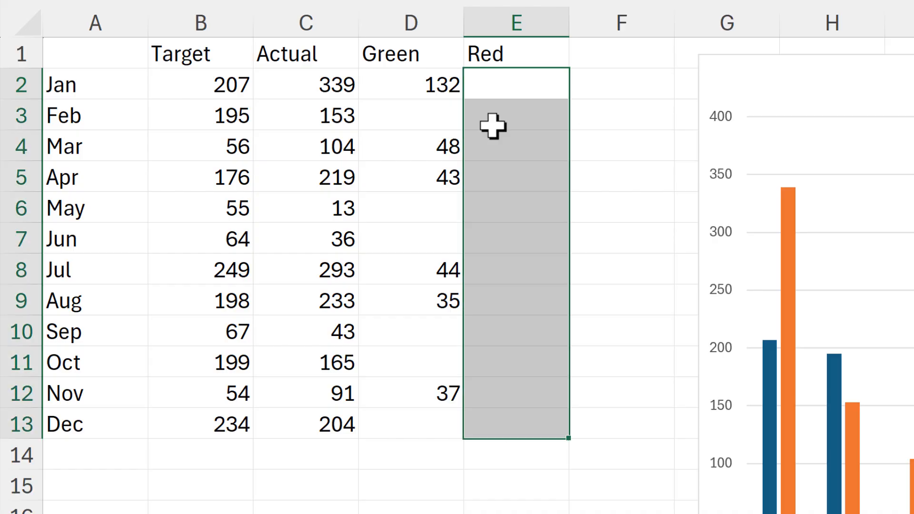
click(625, 102)
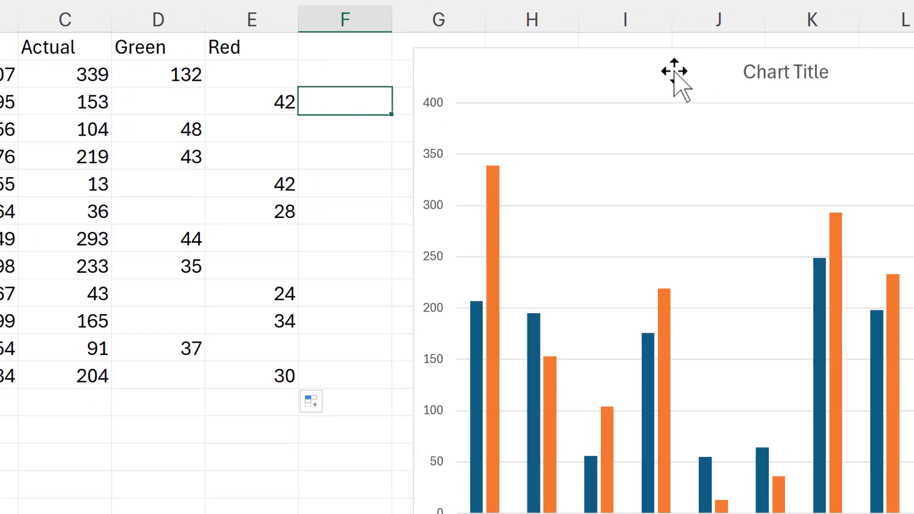
Add error bars to both series of the column chart
click(666, 55)
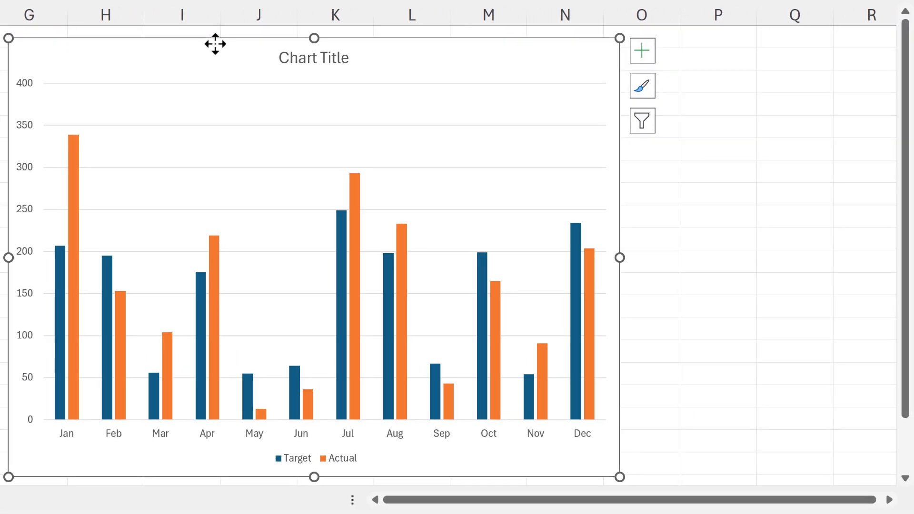
click(644, 52)
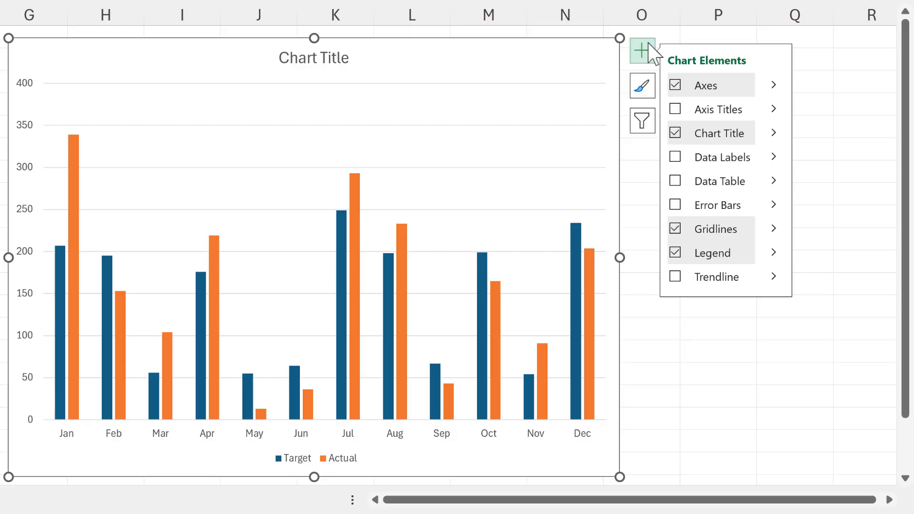
click(676, 206)
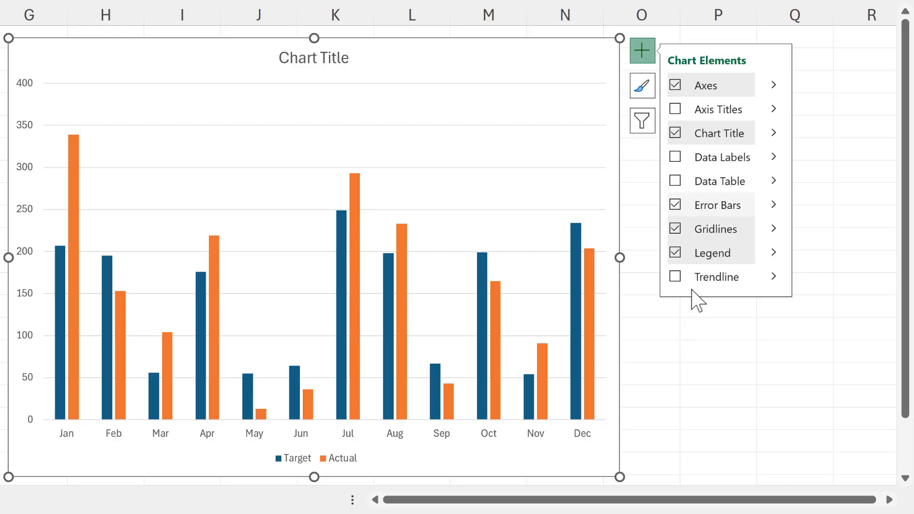
click(694, 343)
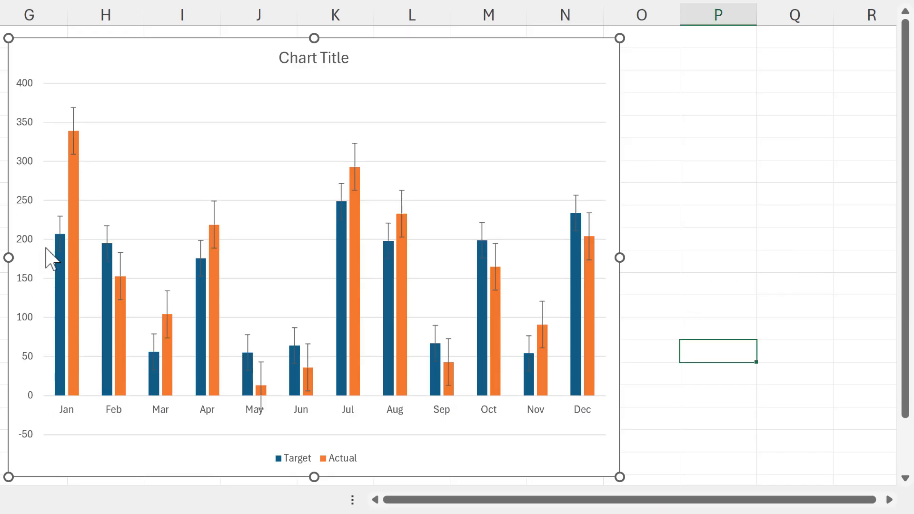
Format the Target series' error bars with the Plus direction and the No Cap end style
click(61, 229)
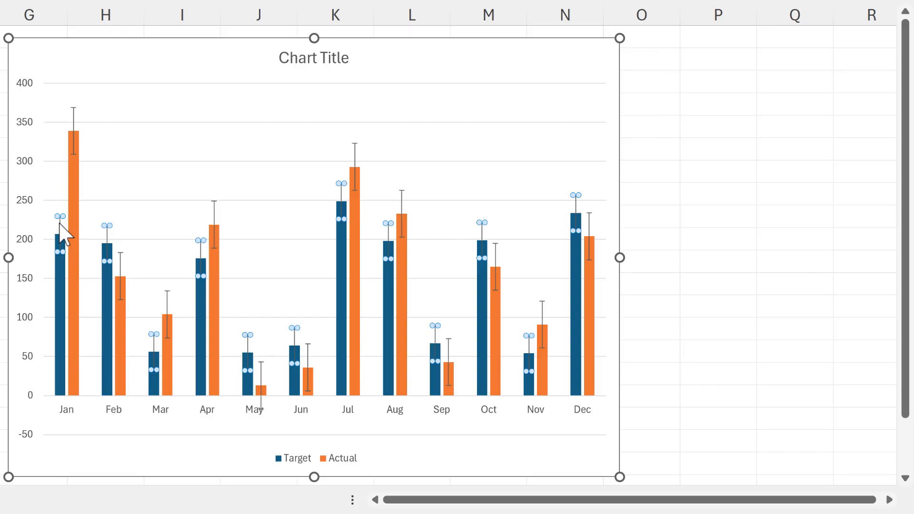
double_click(60, 225)
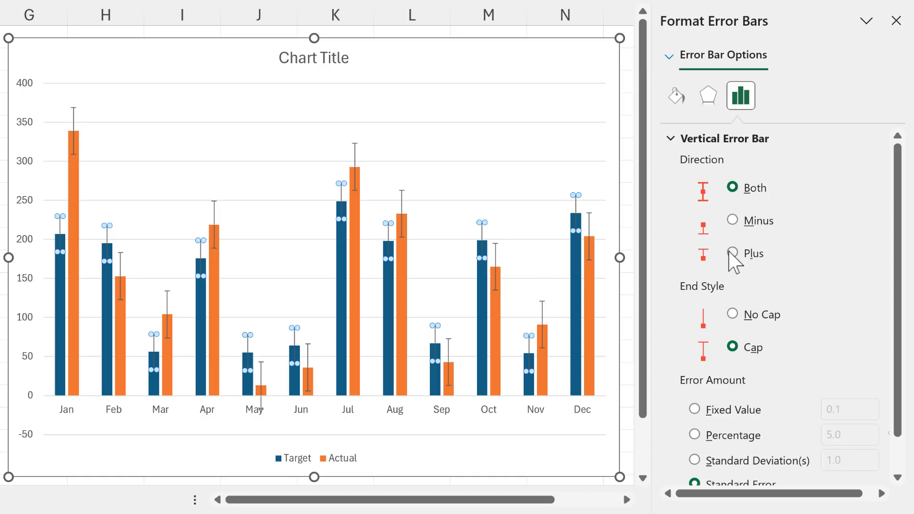
click(732, 315)
Set the Target series' error amount to Custom, using =Sheet1!$D$2:$D$13 as the positive error value
scroll(816, 252, down, 1)
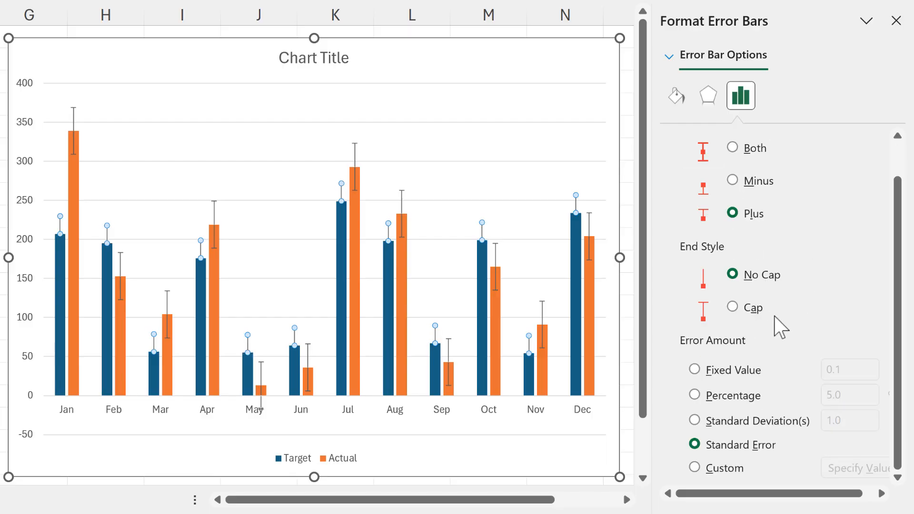
click(695, 467)
drag(651, 289, 638, 290)
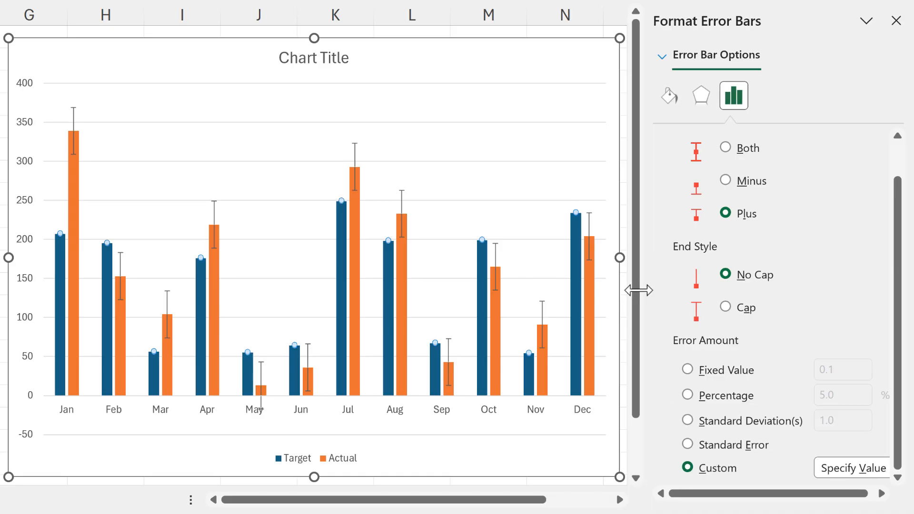
click(848, 468)
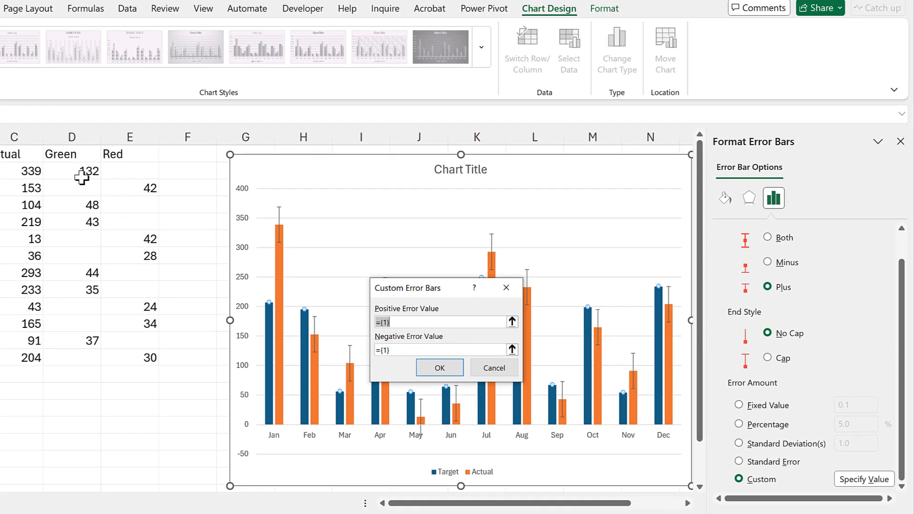
drag(82, 177, 95, 357)
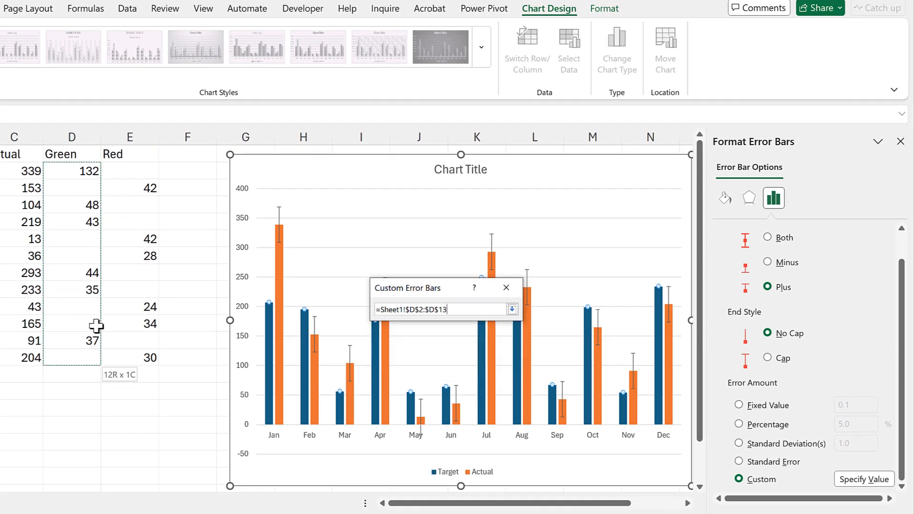
drag(96, 326, 95, 327)
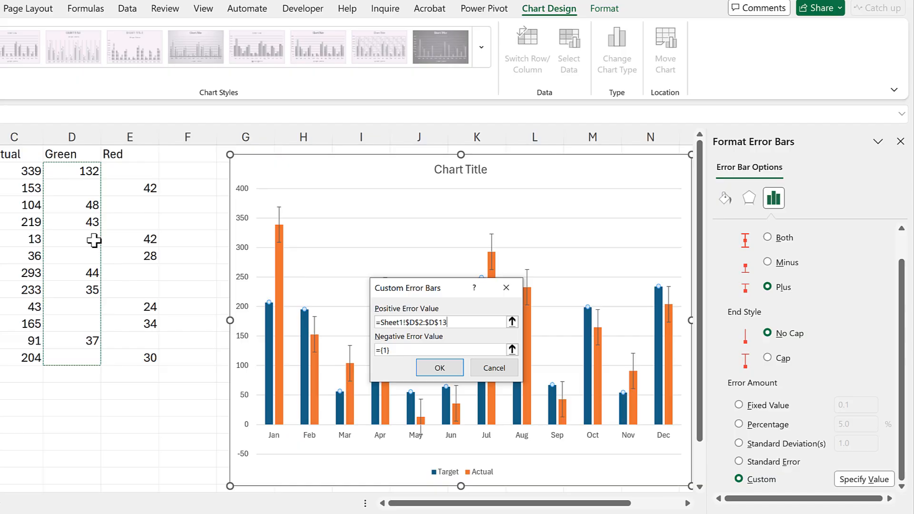
click(439, 369)
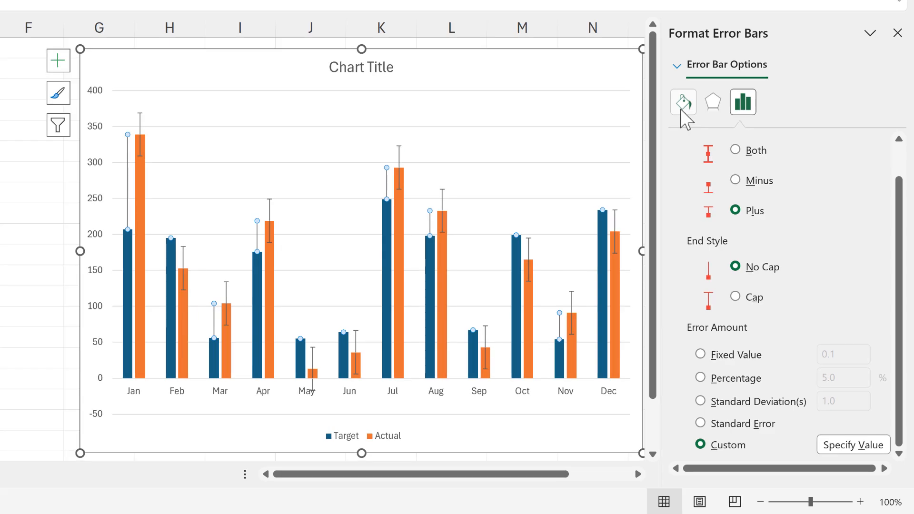
Format the Target series' error bars as green lines 2 pt wide
click(683, 102)
scroll(757, 181, up, 1)
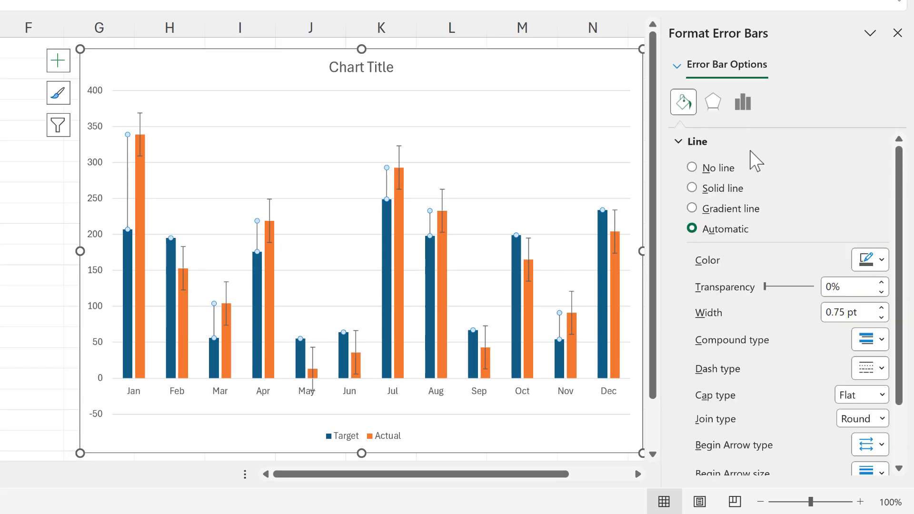
click(866, 260)
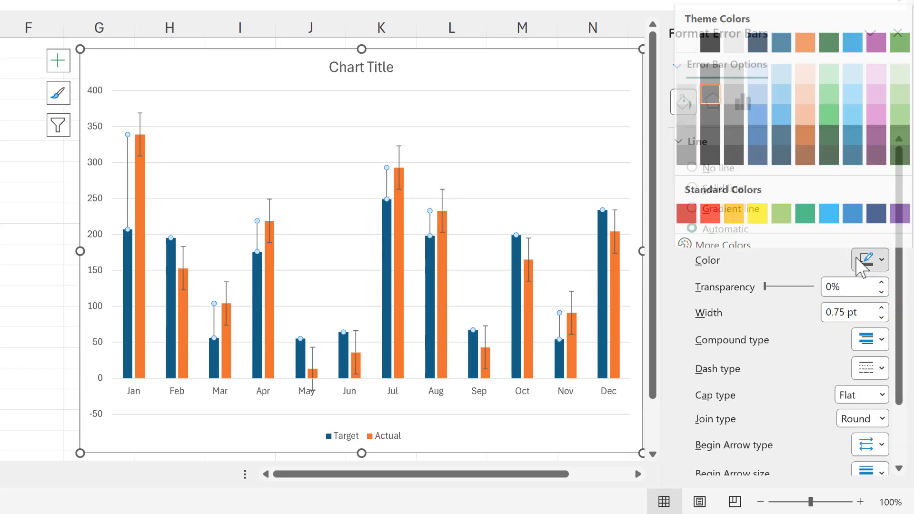
click(899, 65)
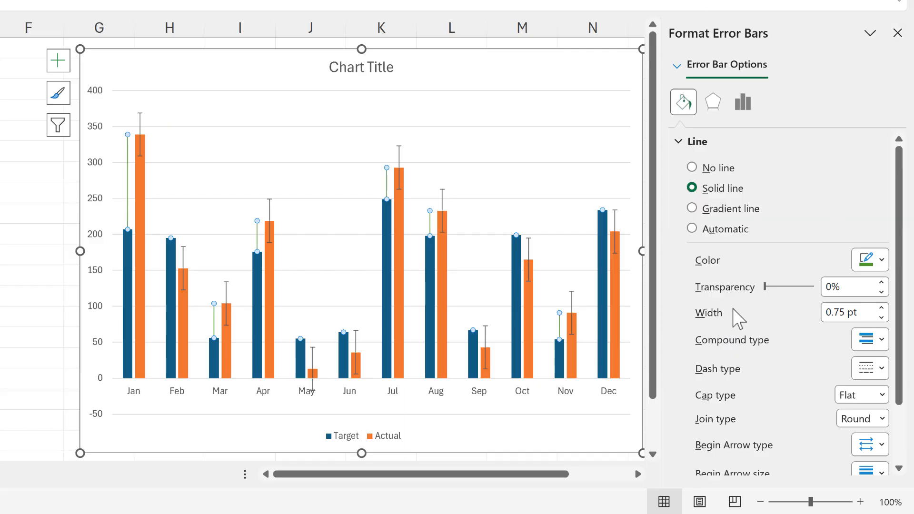
click(881, 308)
click(881, 308)
click(881, 308)
click(881, 308)
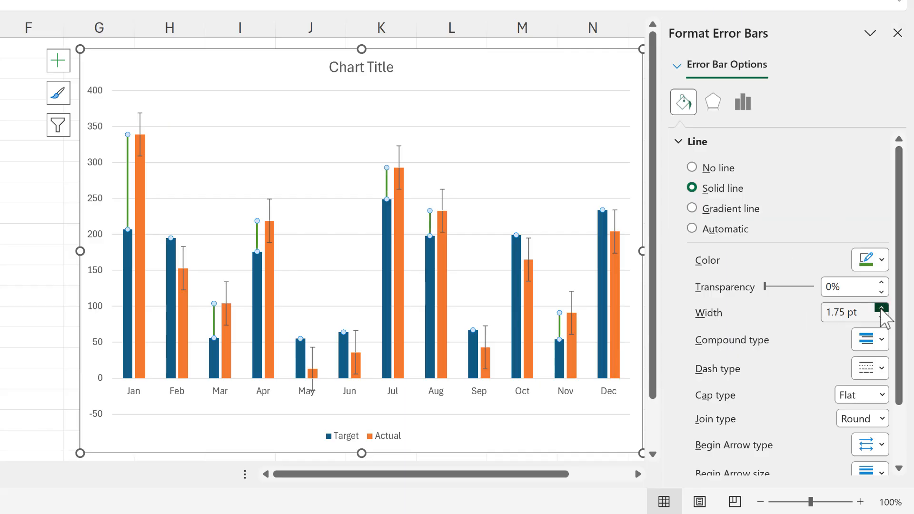
click(881, 308)
Give the Target series' error bars an Open Arrow end type with the smallest end arrow size
scroll(738, 333, down, 3)
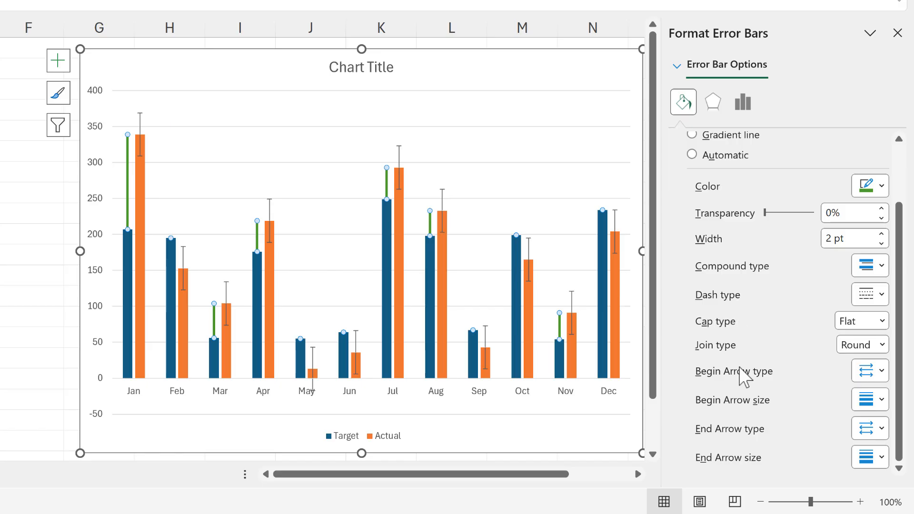
click(867, 428)
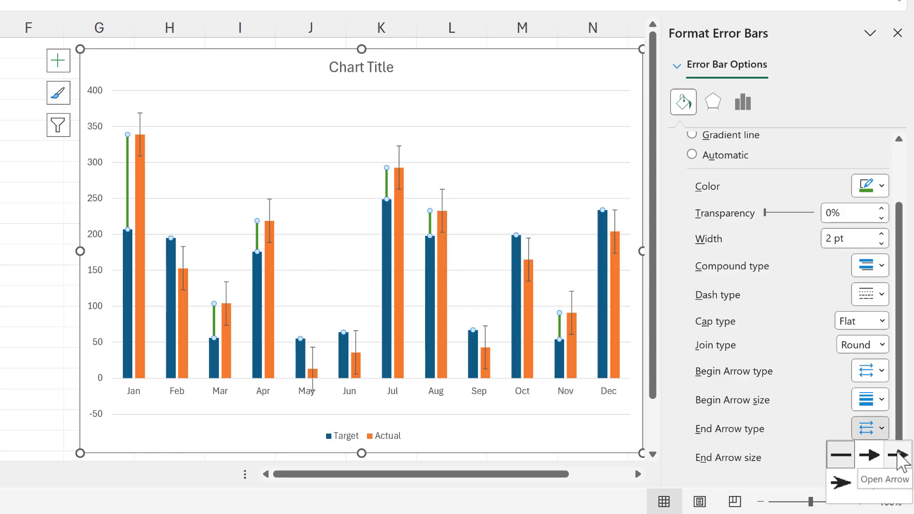
click(900, 458)
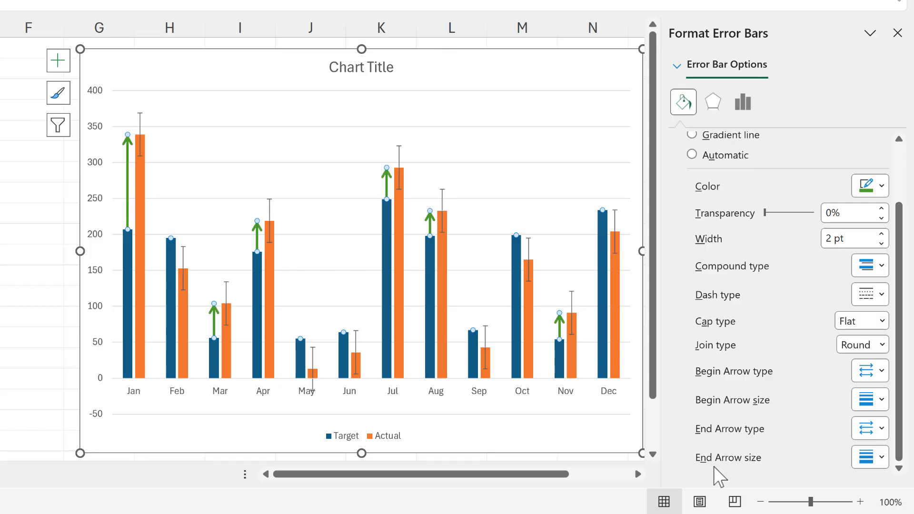
click(870, 457)
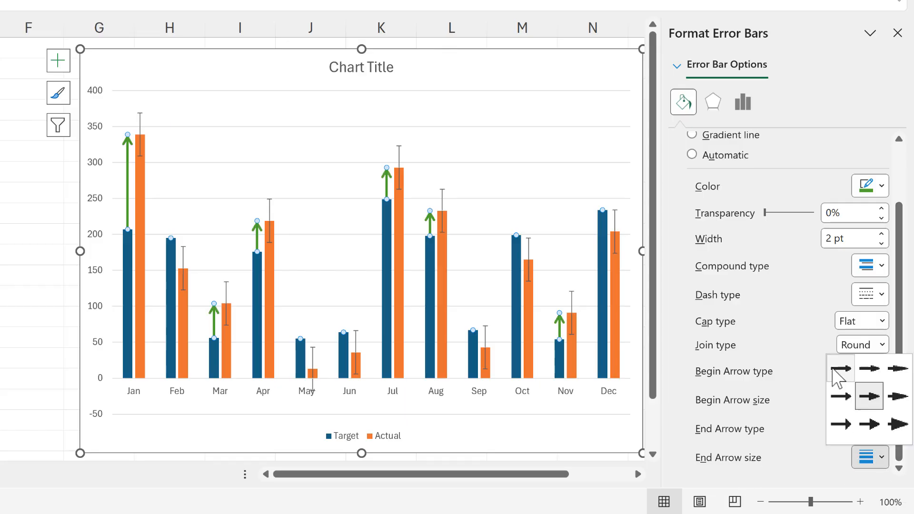
click(811, 408)
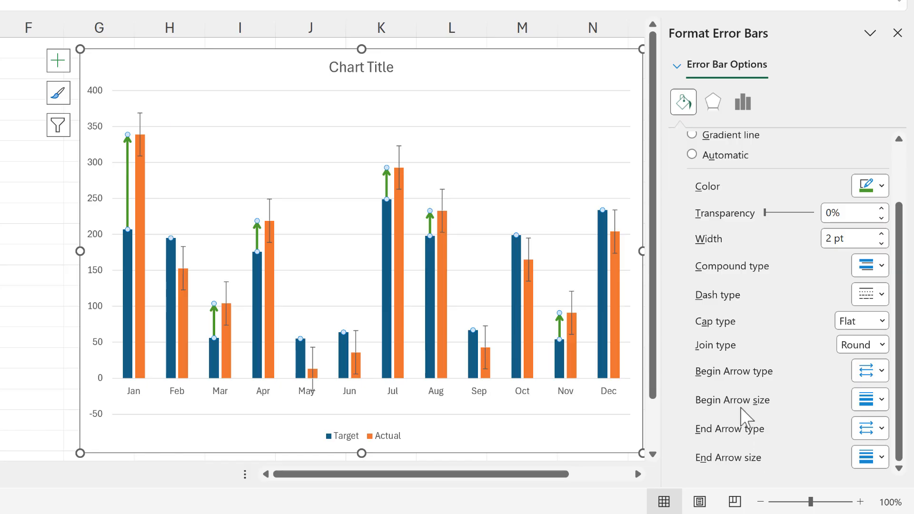
Format the Actual series' error bars with the Plus direction and the No Cap end style
click(399, 155)
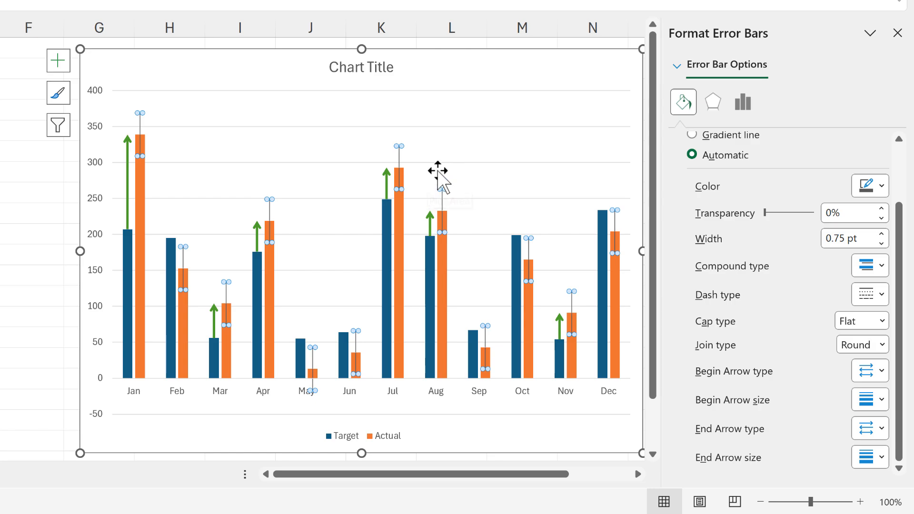
scroll(733, 236, up, 2)
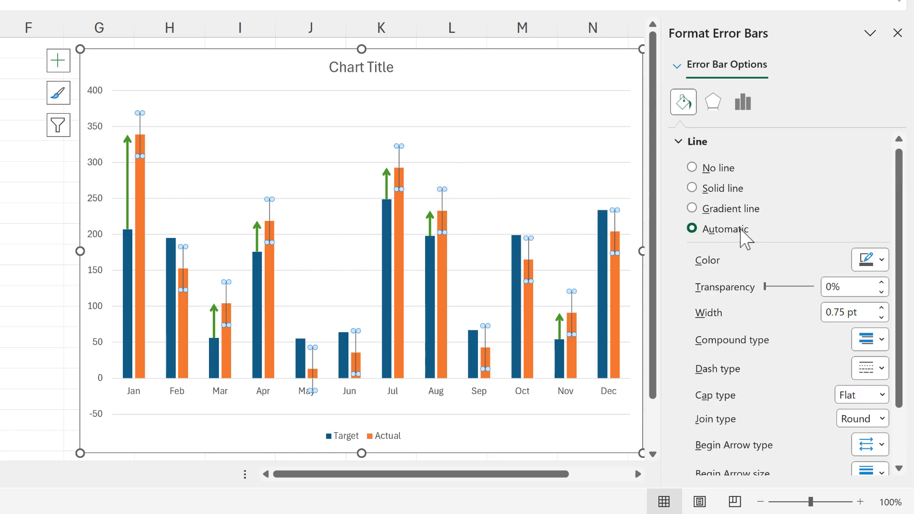
click(750, 107)
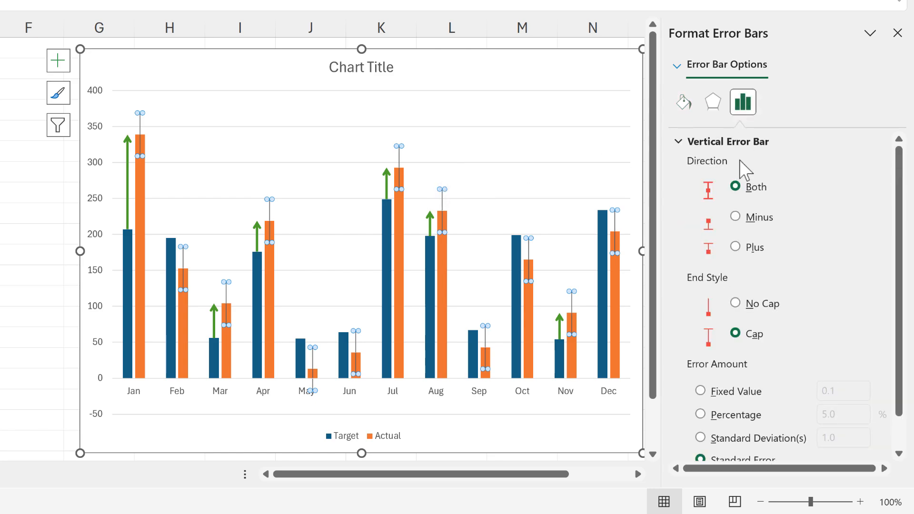
click(737, 242)
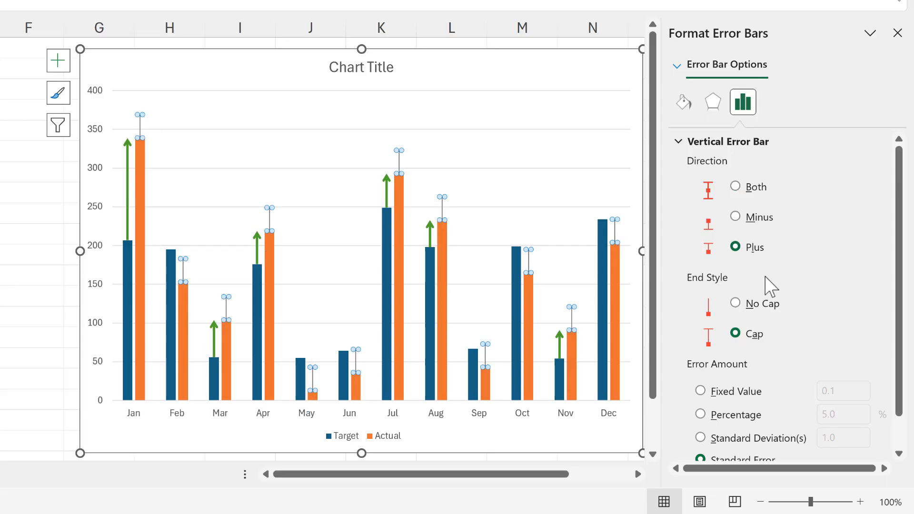
click(737, 304)
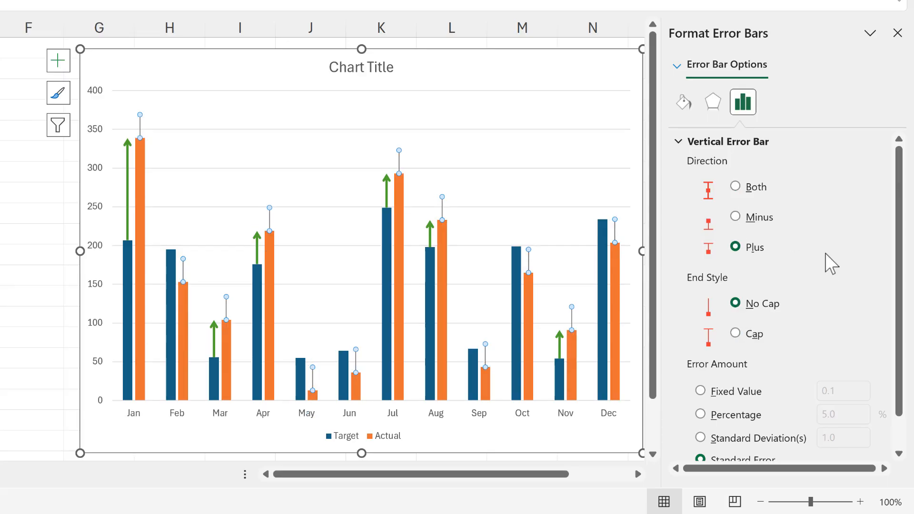
Set the Actual series' error amount to Custom, using =Sheet1!$E$2:$E$13 as the positive error value
scroll(826, 245, down, 2)
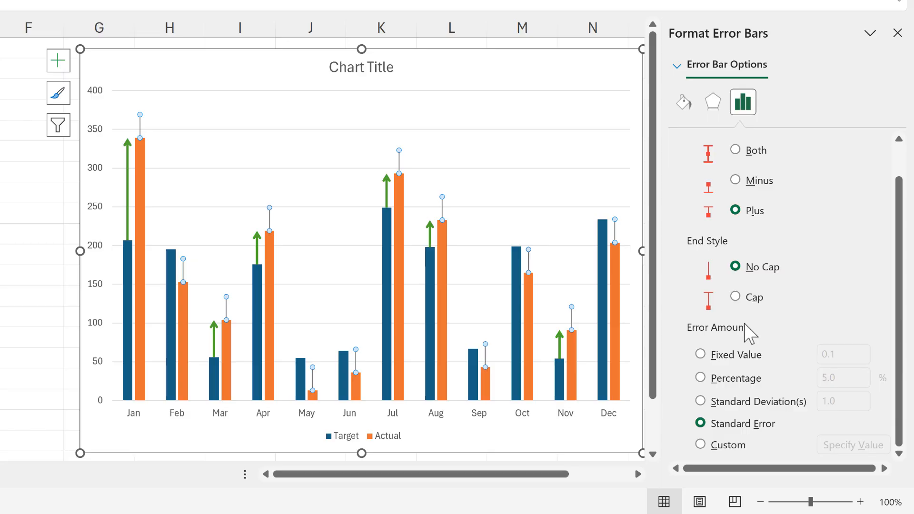
click(701, 445)
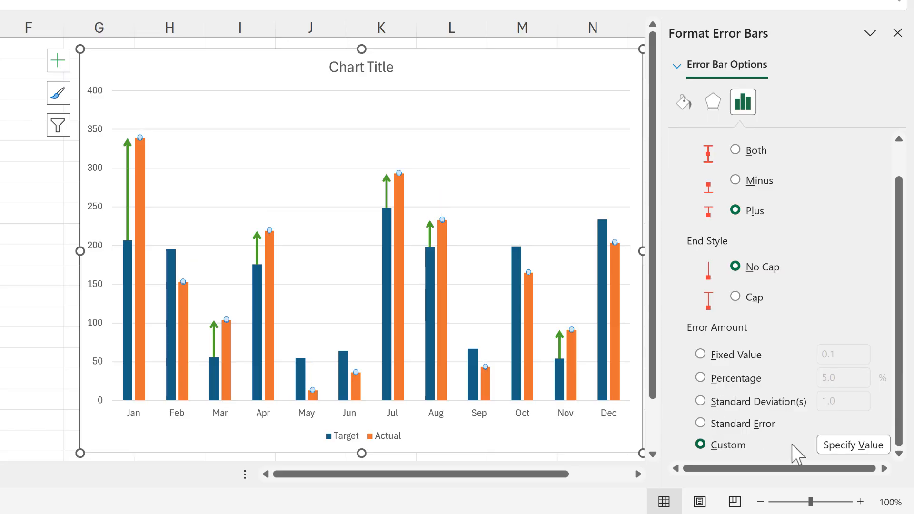
click(843, 451)
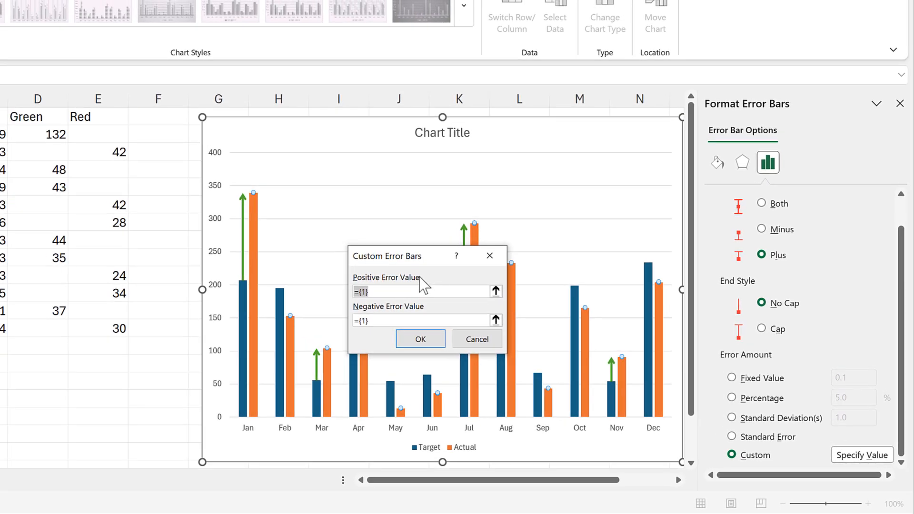
drag(113, 135, 107, 319)
click(439, 341)
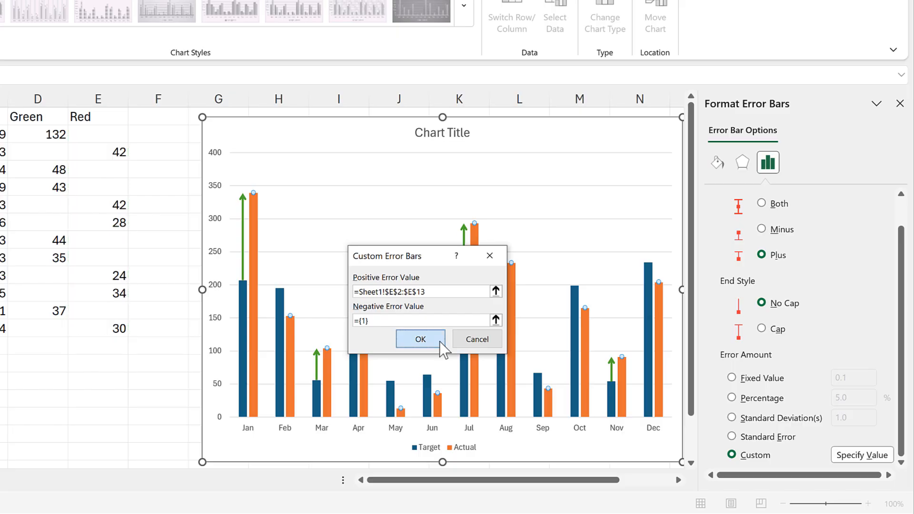
Format the Actual series' error bars as standard red lines 2 pt wide
scroll(867, 336, up, 2)
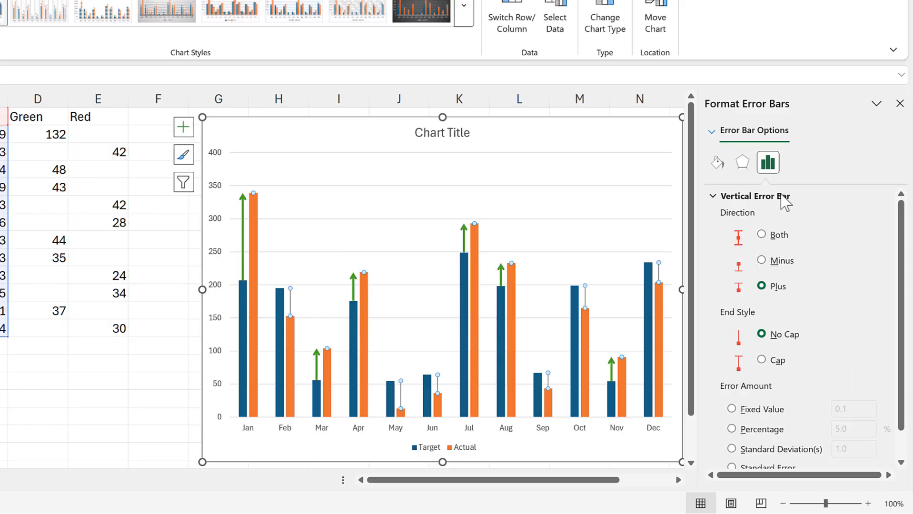
click(717, 162)
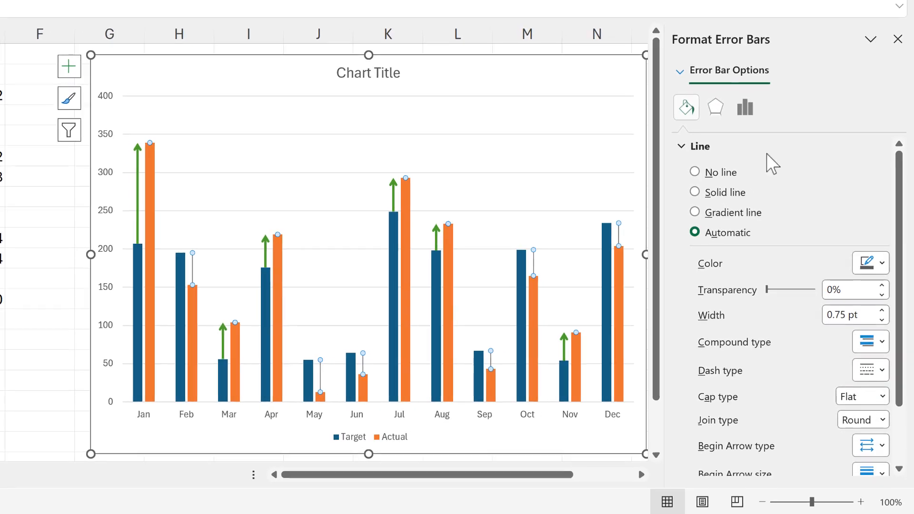
click(872, 262)
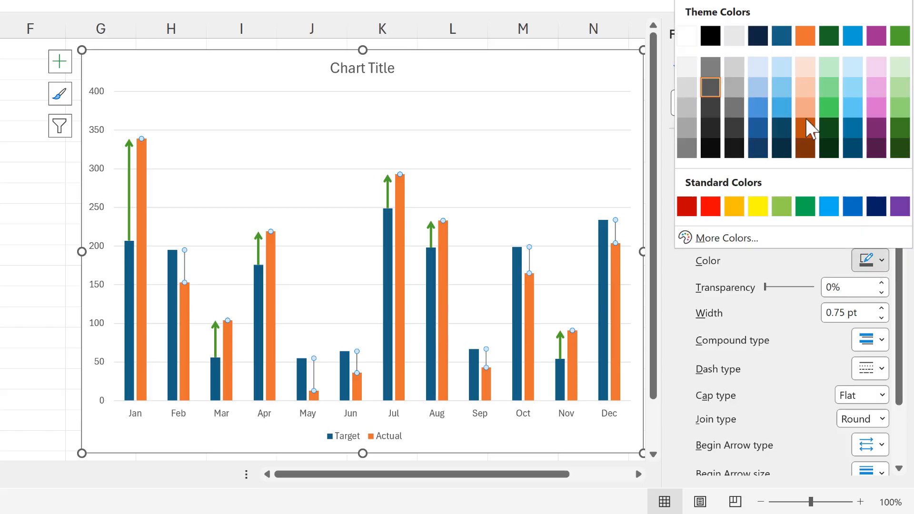
click(711, 206)
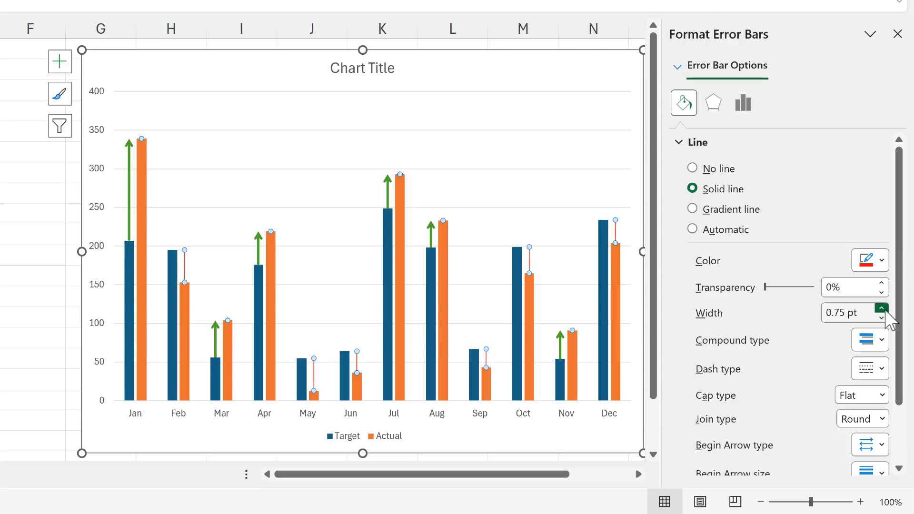
click(882, 308)
click(882, 308)
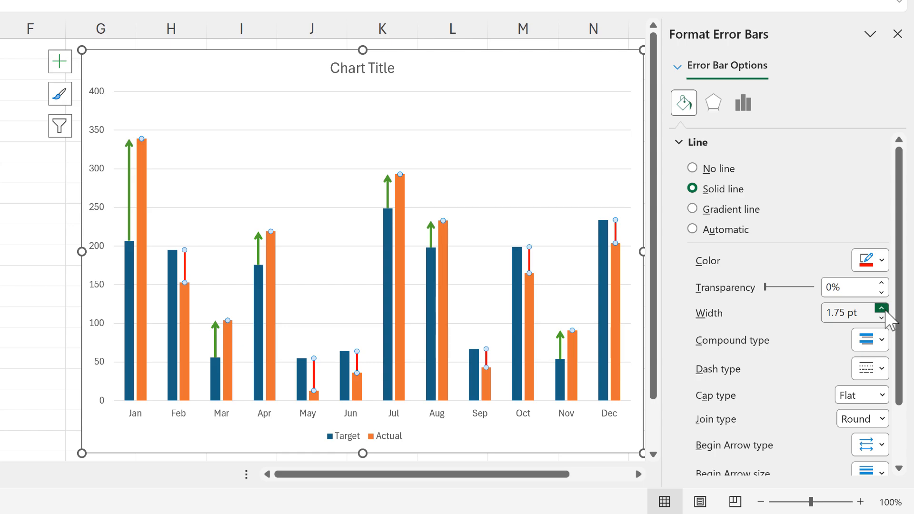
click(881, 308)
Give the Actual series' error bars an Open Arrow begin type with the smallest begin arrow size, and deselect the chart
scroll(740, 302, down, 2)
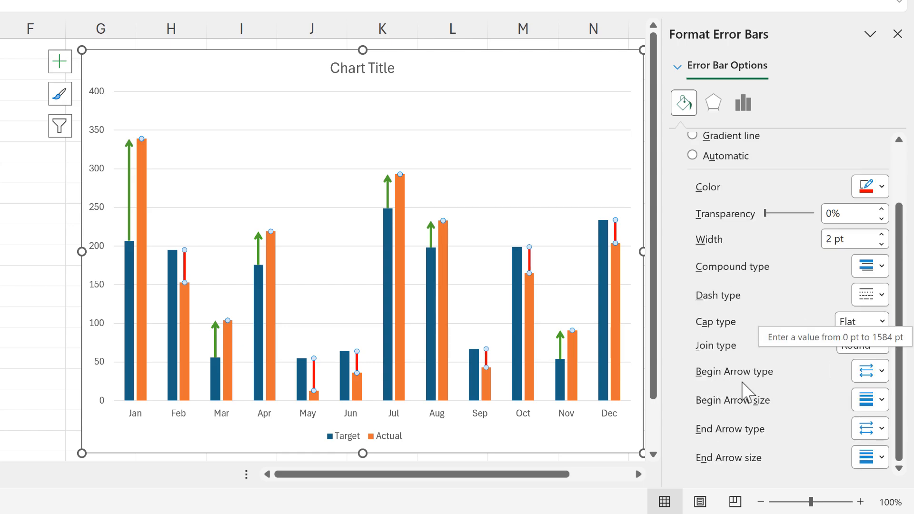
click(873, 375)
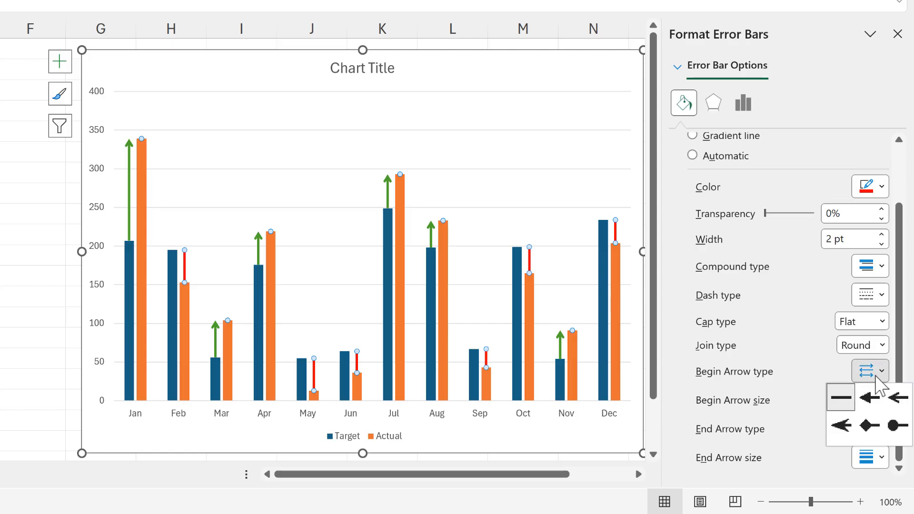
click(898, 399)
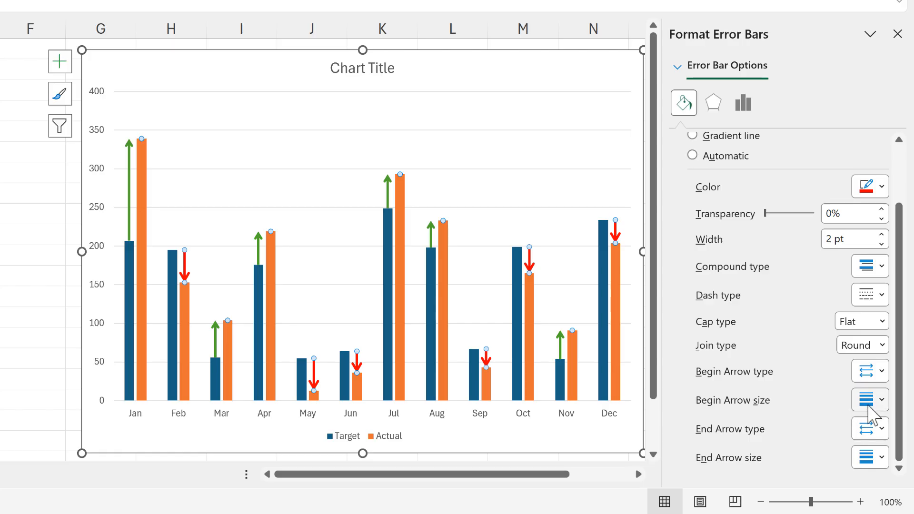
click(868, 406)
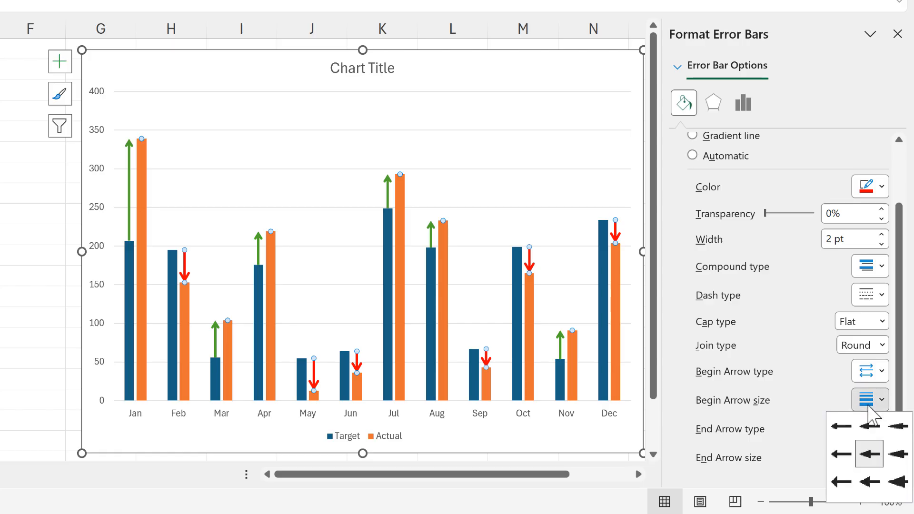
click(838, 425)
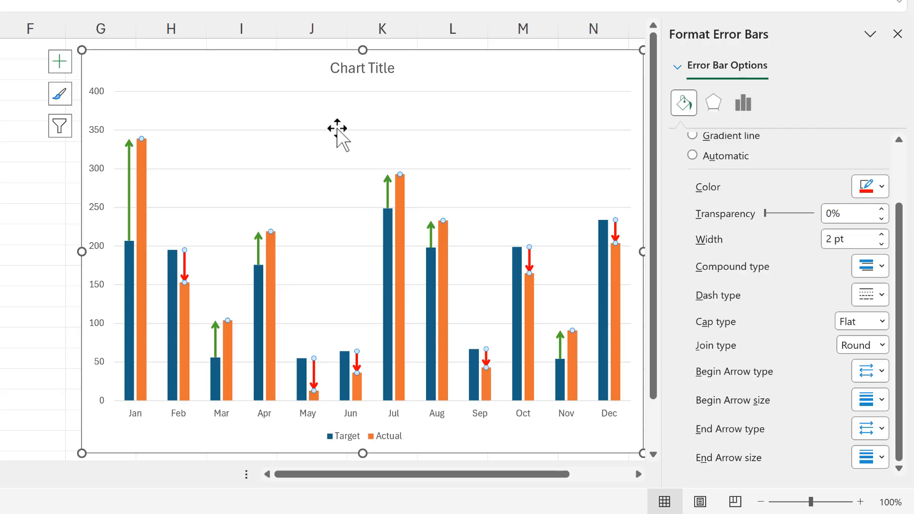
click(36, 314)
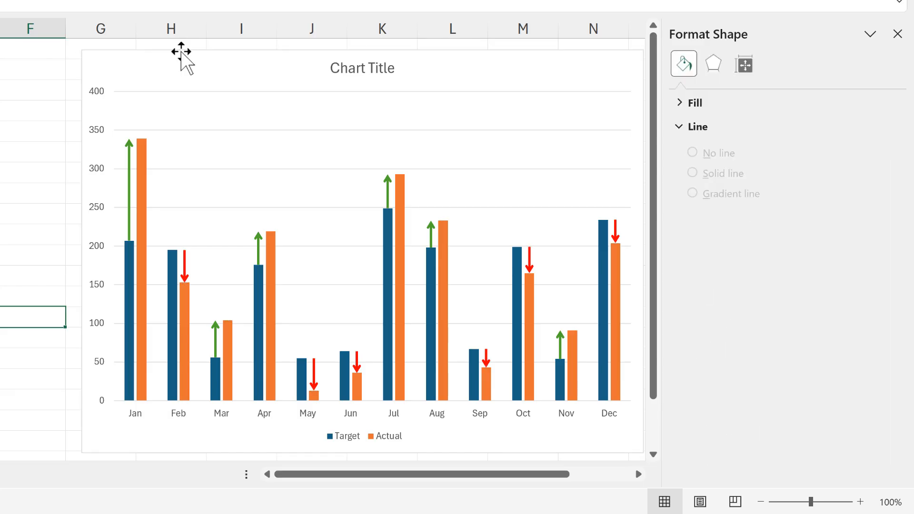
Nudge the chart slightly up and to the left, and set its columns to a 100% gap width and 20% series overlap
click(182, 51)
drag(180, 50, 168, 53)
click(118, 255)
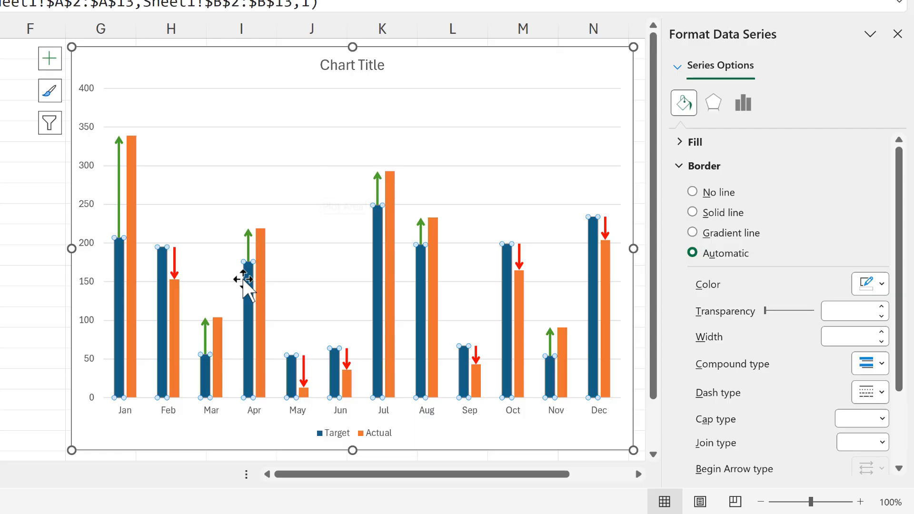
click(744, 106)
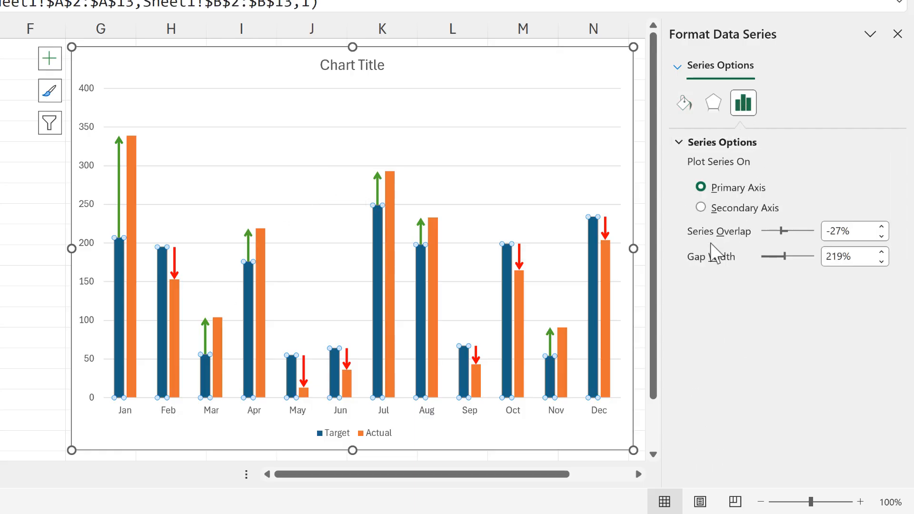
double_click(829, 261)
text(100)
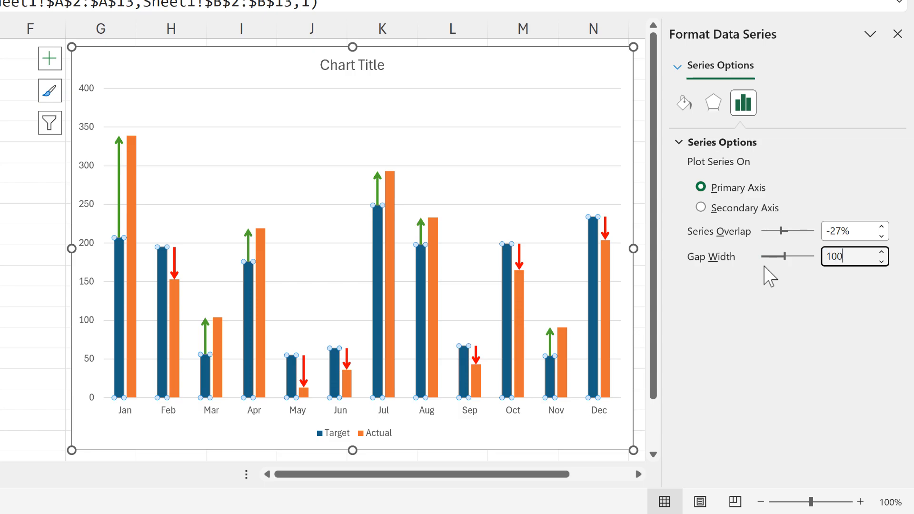
key(Return)
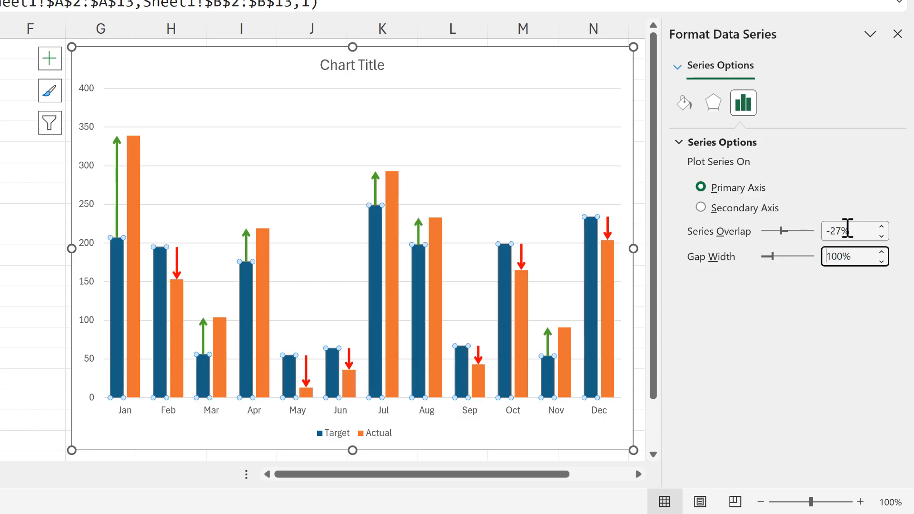
drag(850, 231, 814, 231)
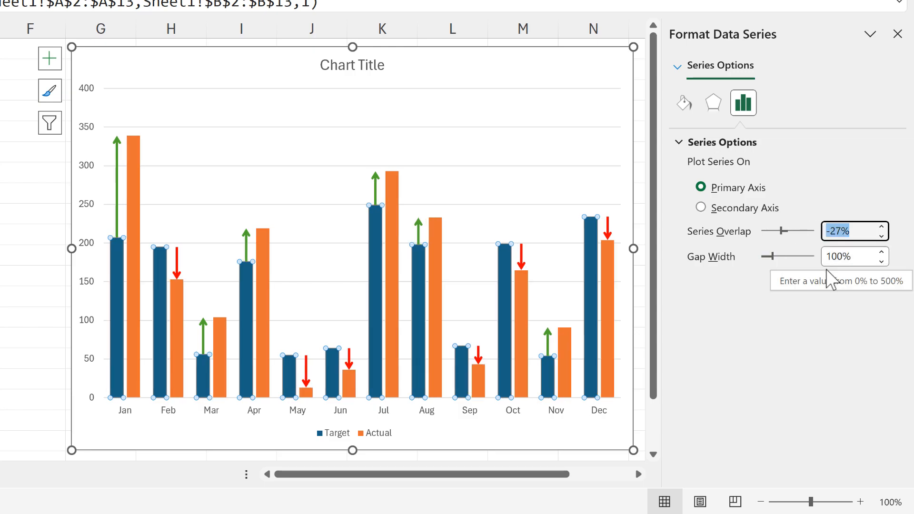
text(20)
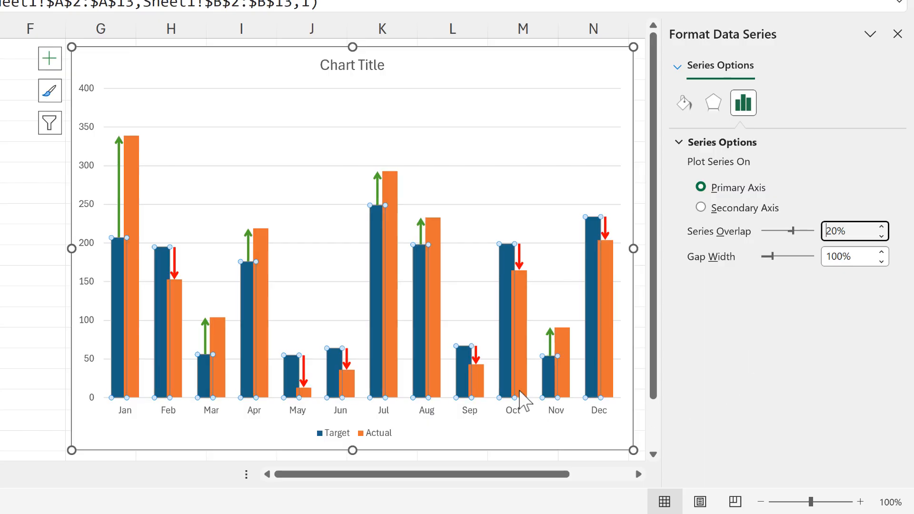
Fill the Target series columns with the lightest tint of the dark blue theme color
click(685, 102)
click(696, 143)
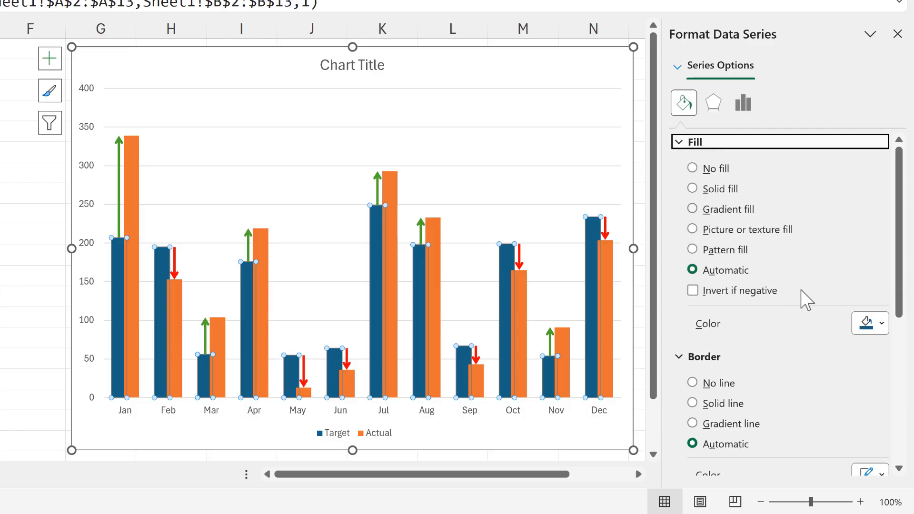
click(864, 327)
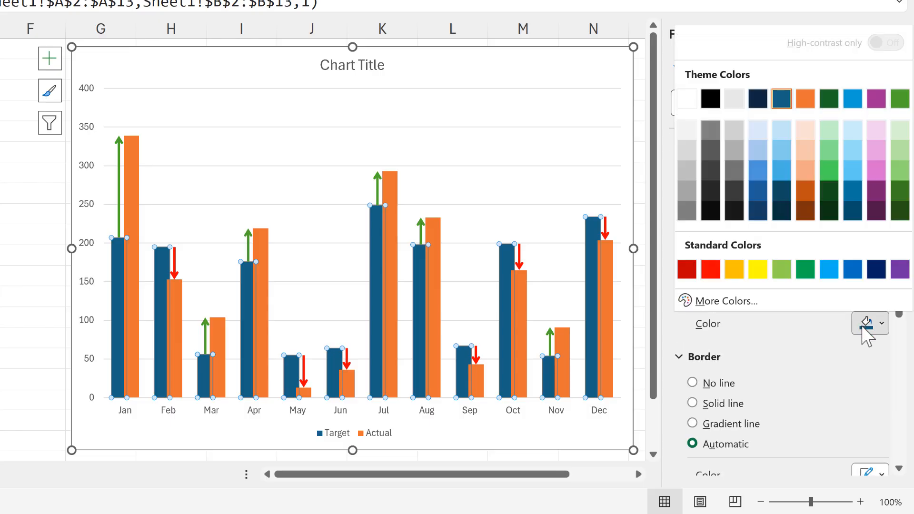
click(785, 137)
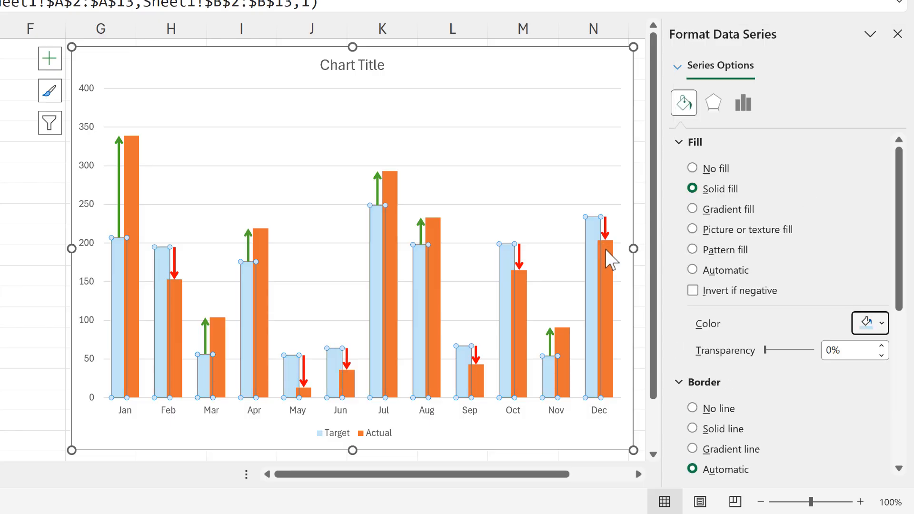
Fill the Actual series columns with the full-strength dark blue theme color and deselect the chart
click(611, 260)
click(865, 327)
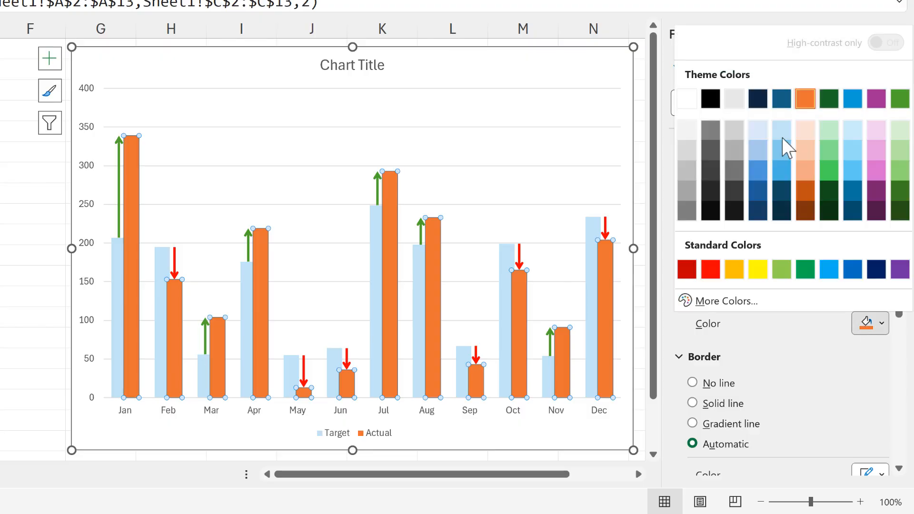
click(781, 98)
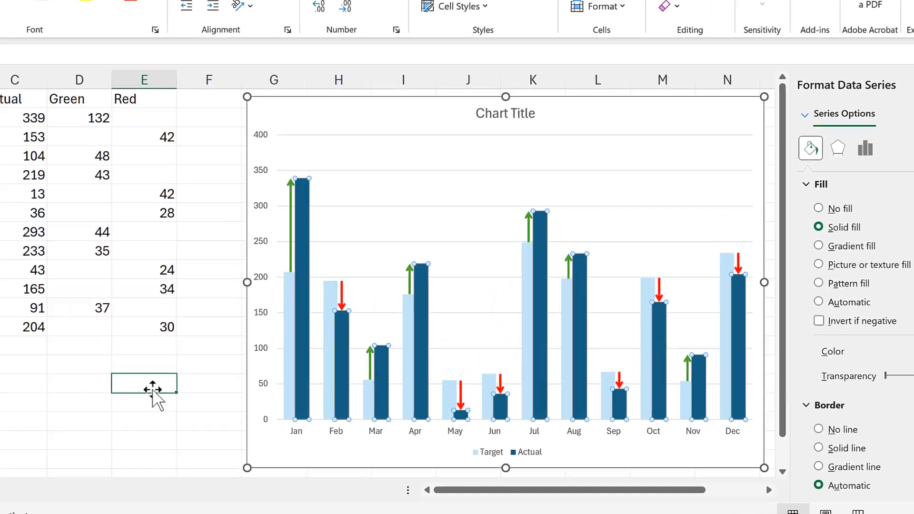
click(153, 391)
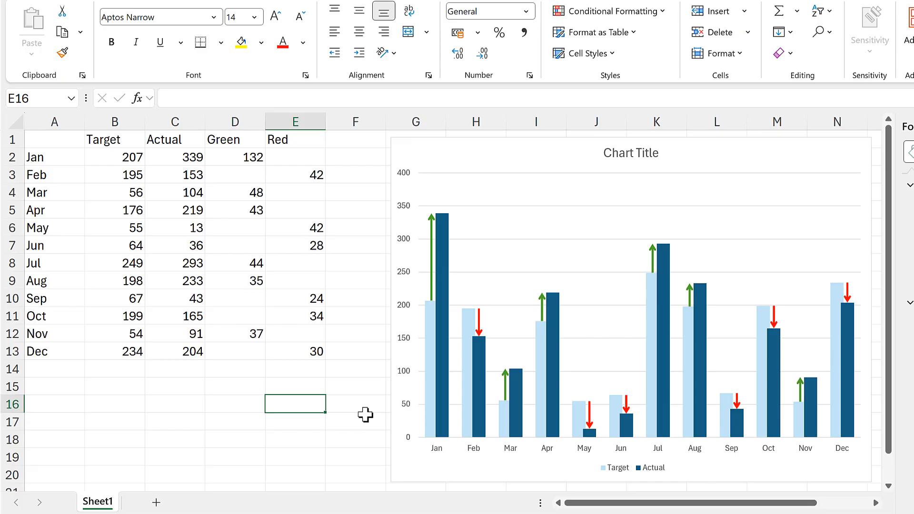
Add the column heading Max in cell F1
click(347, 142)
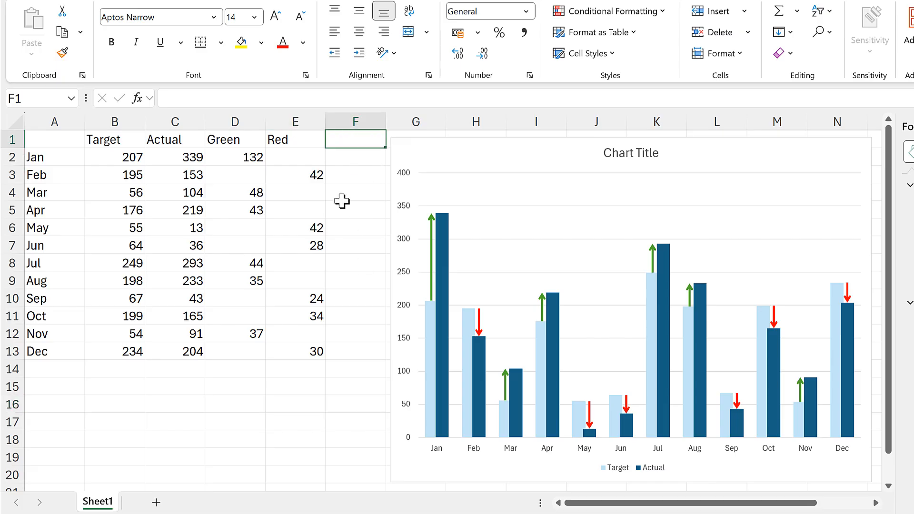
text(Max)
key(Return)
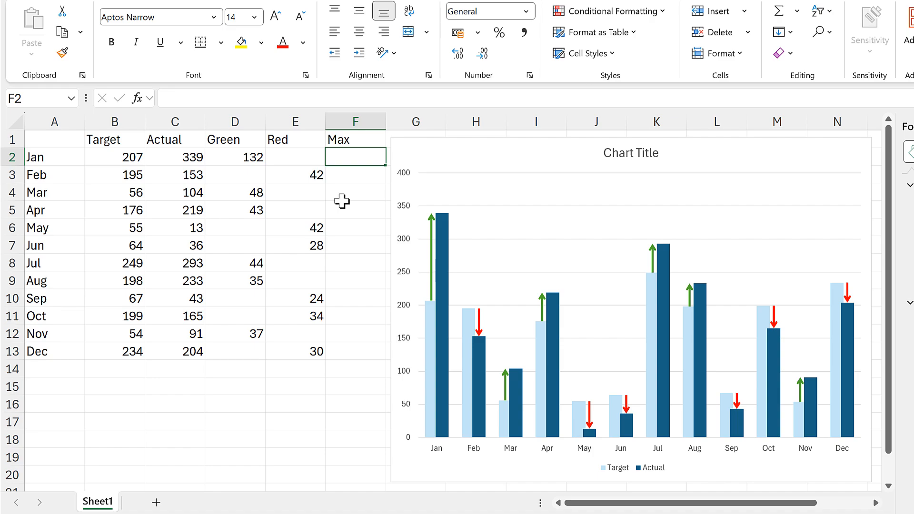
Calculate the larger of Target and Actual with =MAX(B2:C2) in F2 and fill the formula down to F13
text(=max)
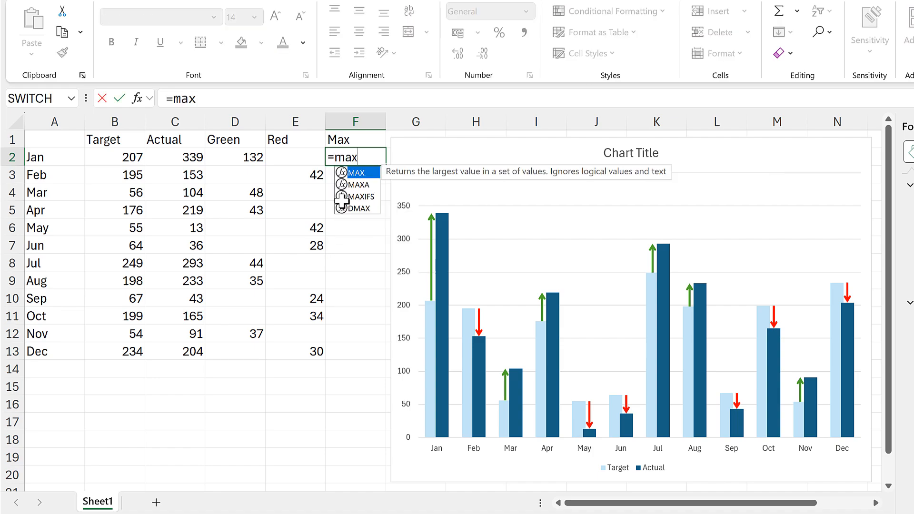
key(Tab)
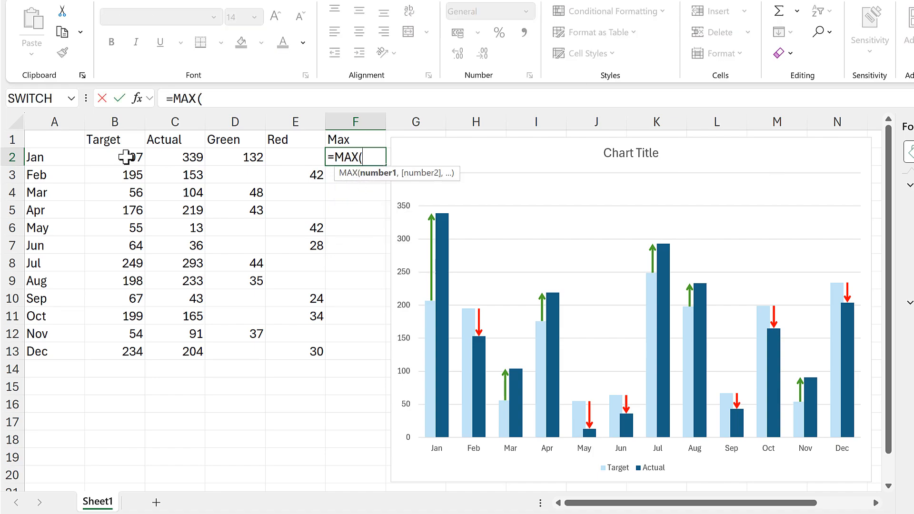
drag(126, 157, 169, 159)
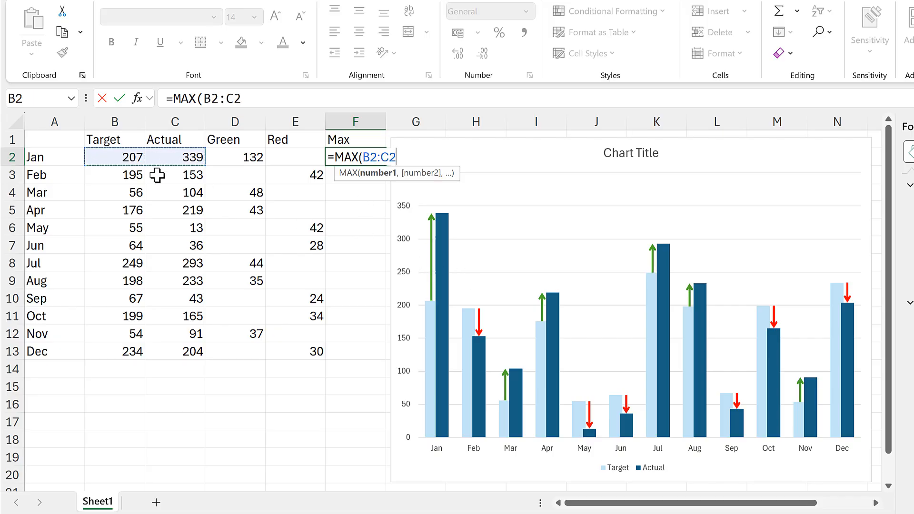
key(Return)
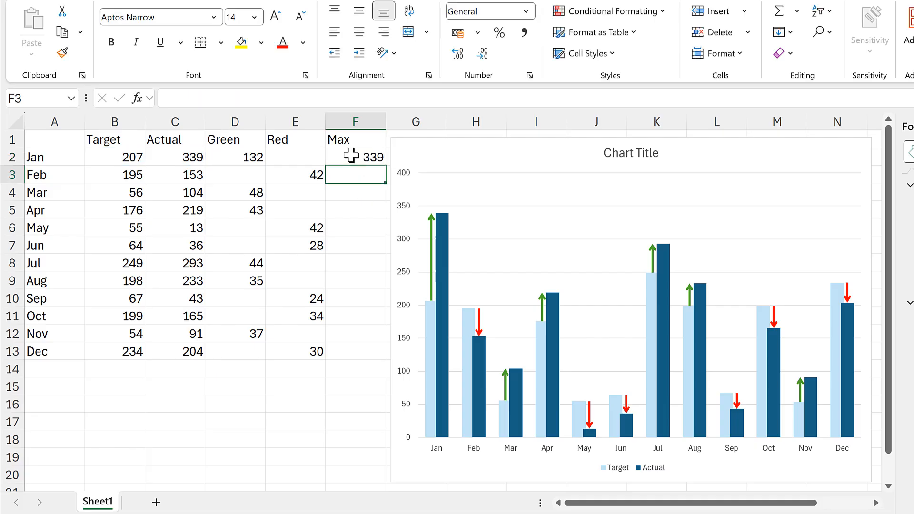
click(352, 157)
double_click(385, 166)
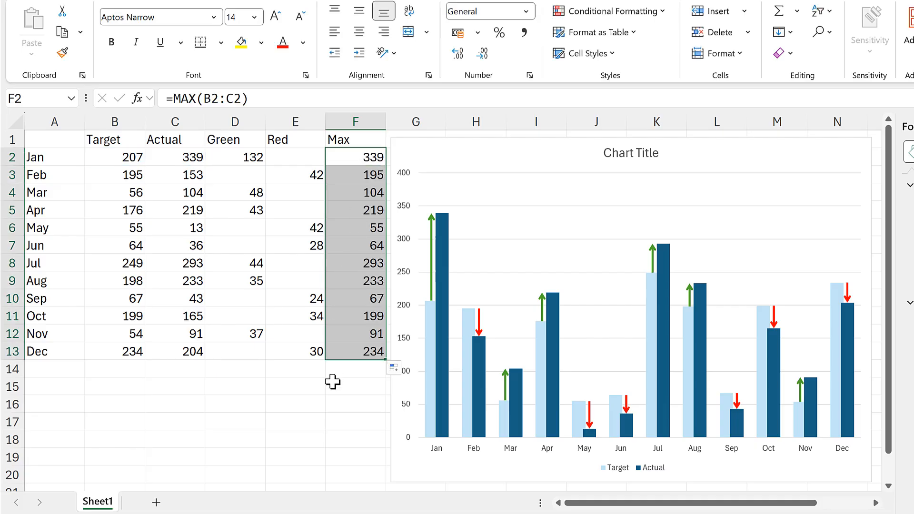
click(331, 399)
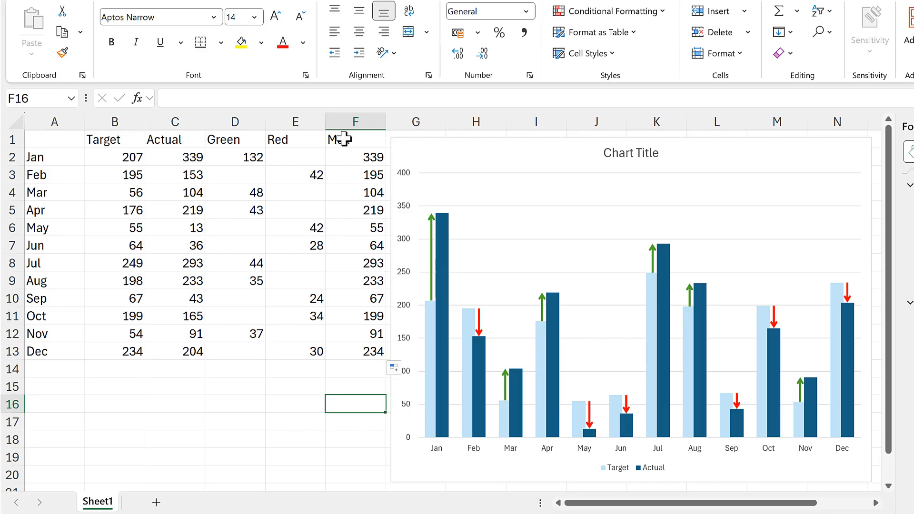
Copy the Max column F1:F13 and paste it into the chart as a new series
drag(344, 139, 346, 352)
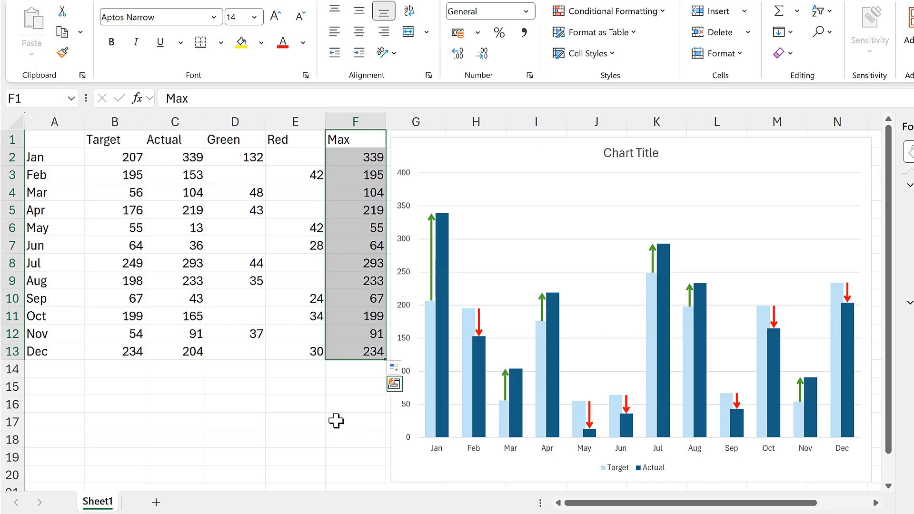
key(ctrl+c)
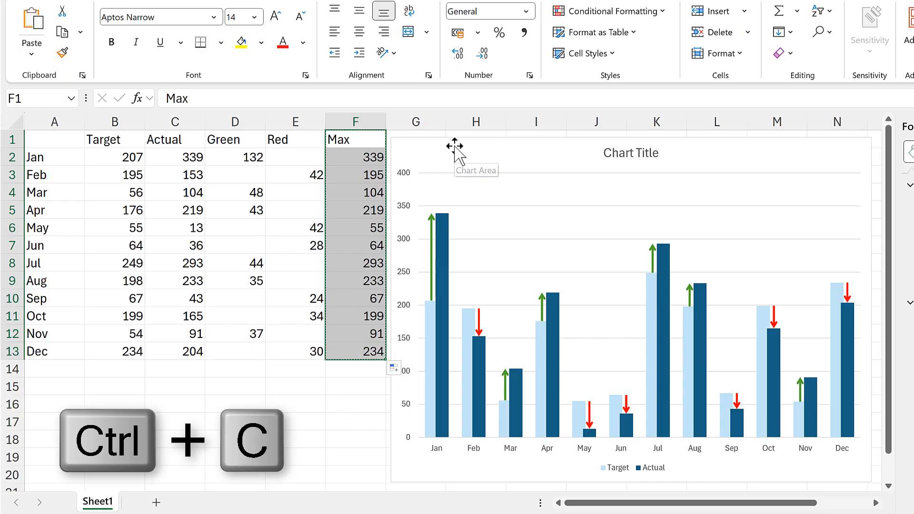
click(484, 178)
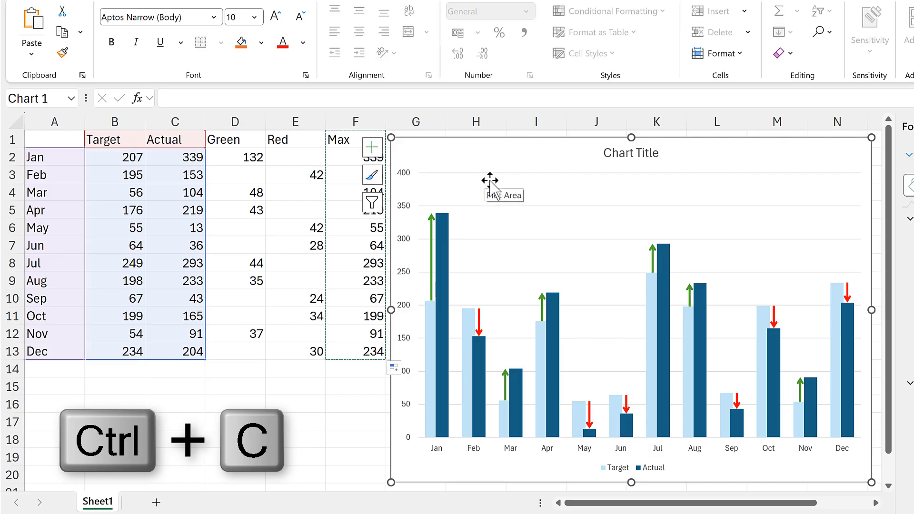
key(ctrl+v)
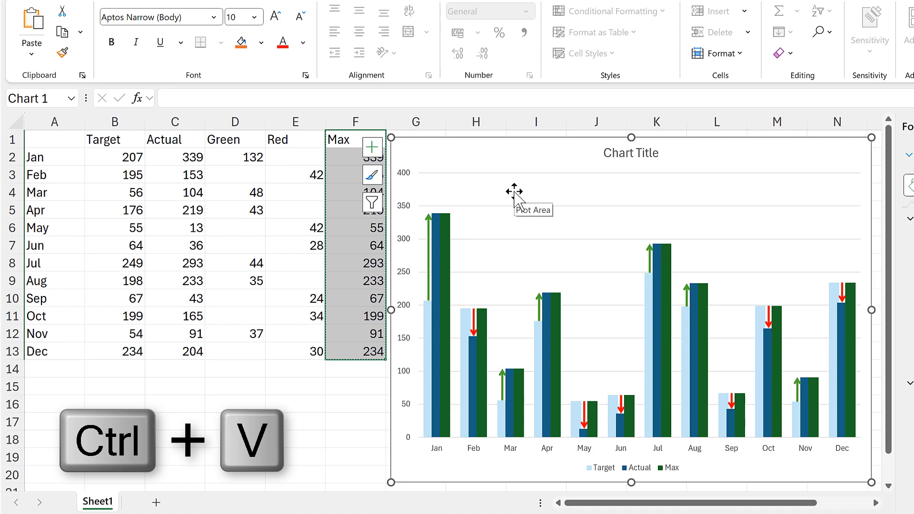
Change the chart type of the Max series from Clustered Column to a plain Line
click(452, 229)
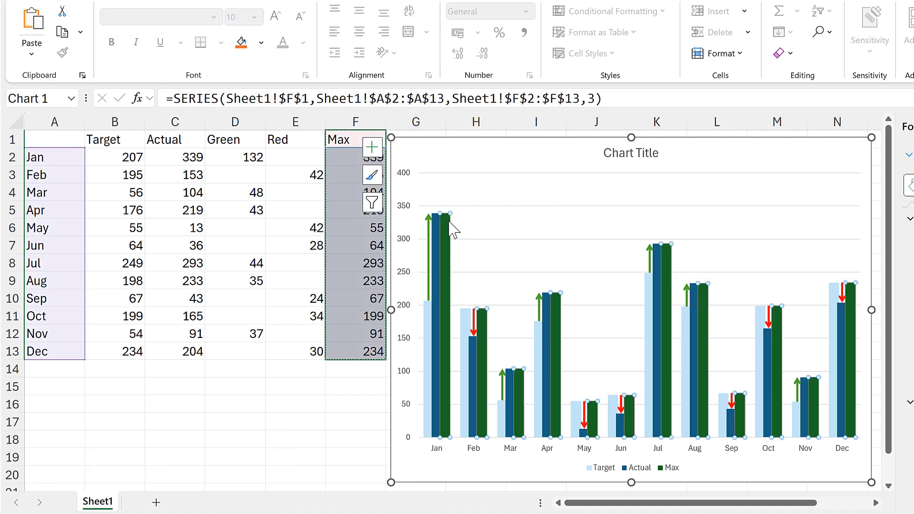
right_click(452, 229)
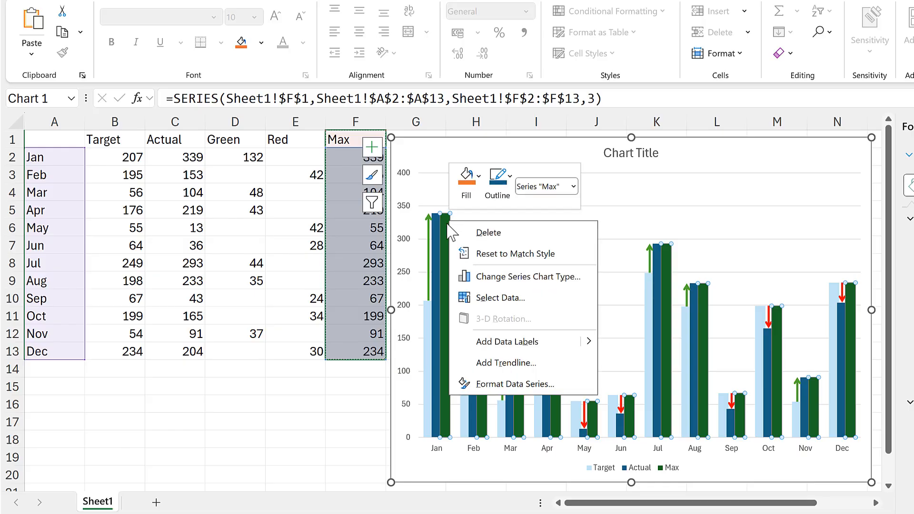
click(584, 281)
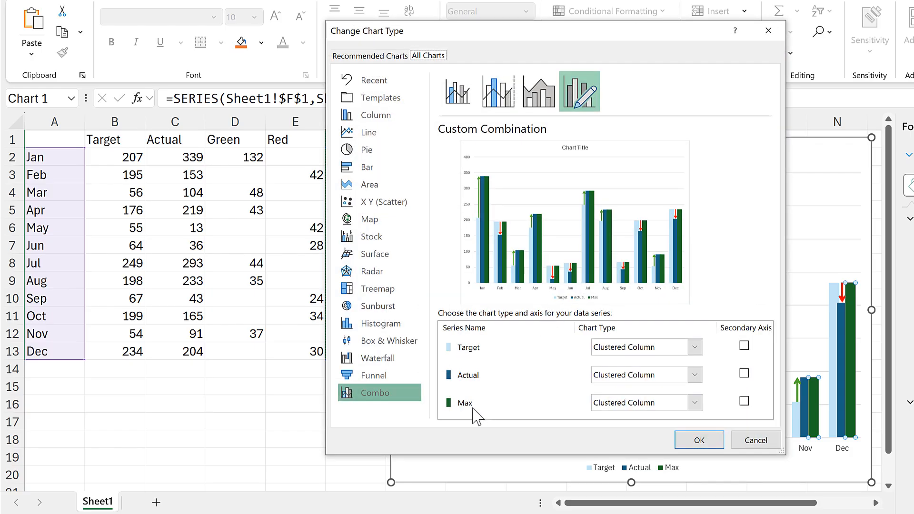
click(695, 403)
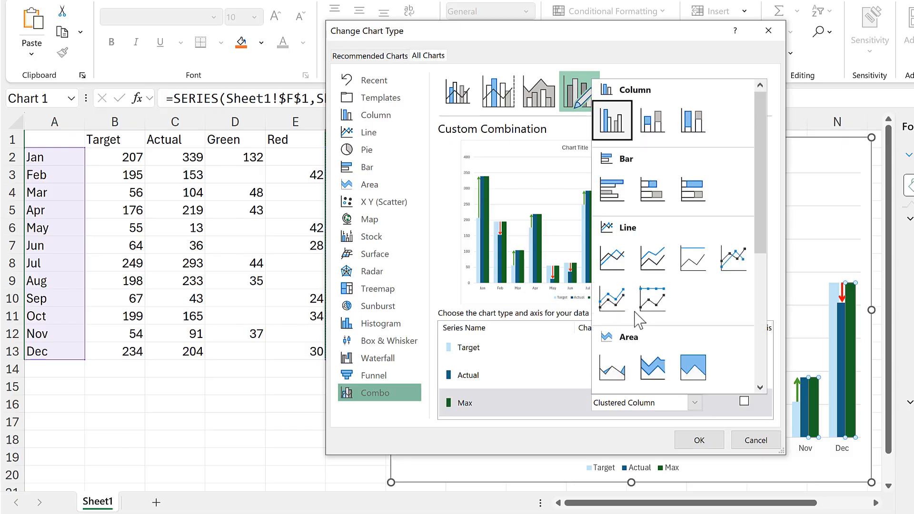
click(611, 259)
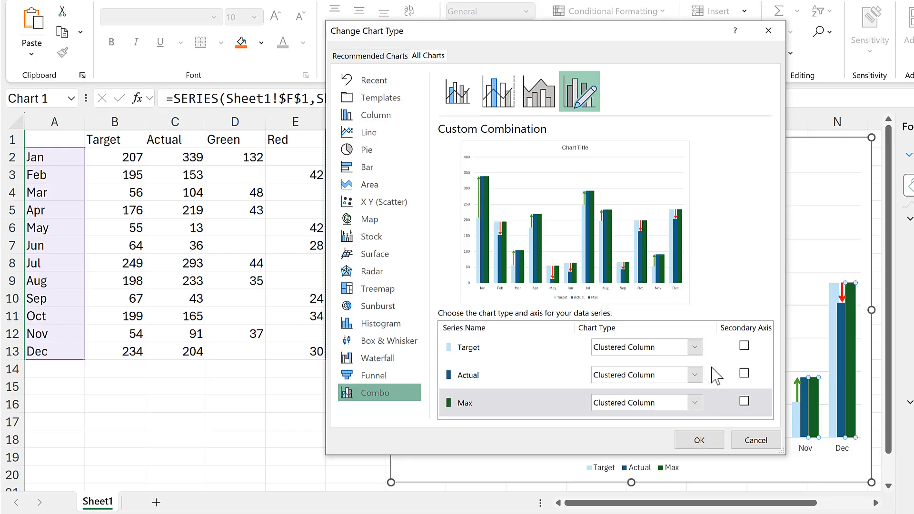
click(700, 439)
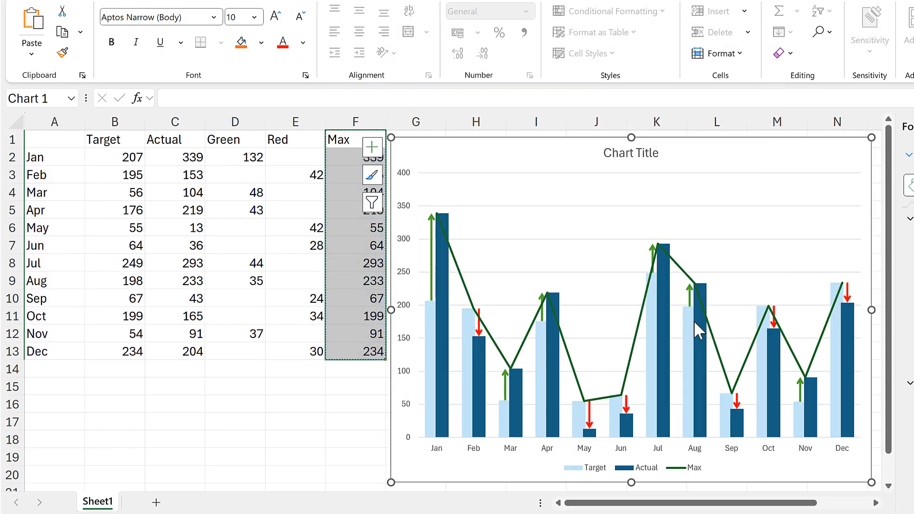
Add data labels to the Max line series and deselect the chart
click(566, 346)
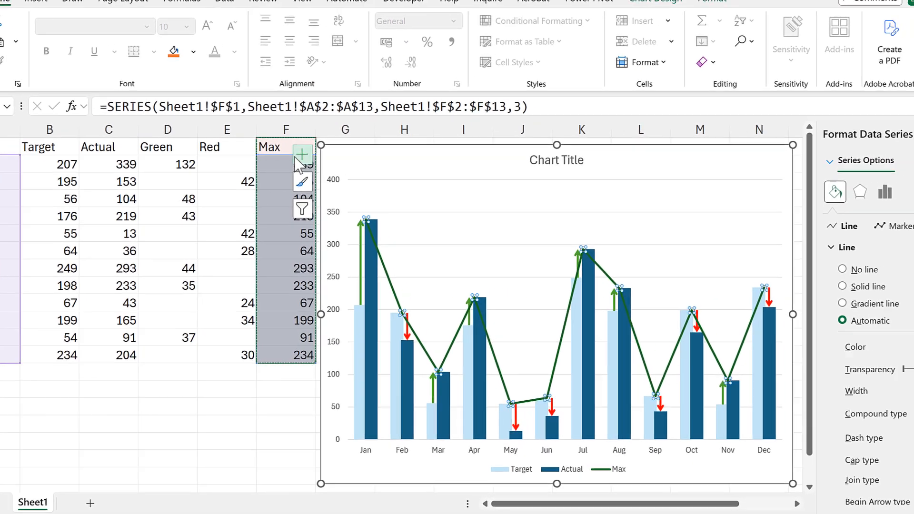
click(373, 147)
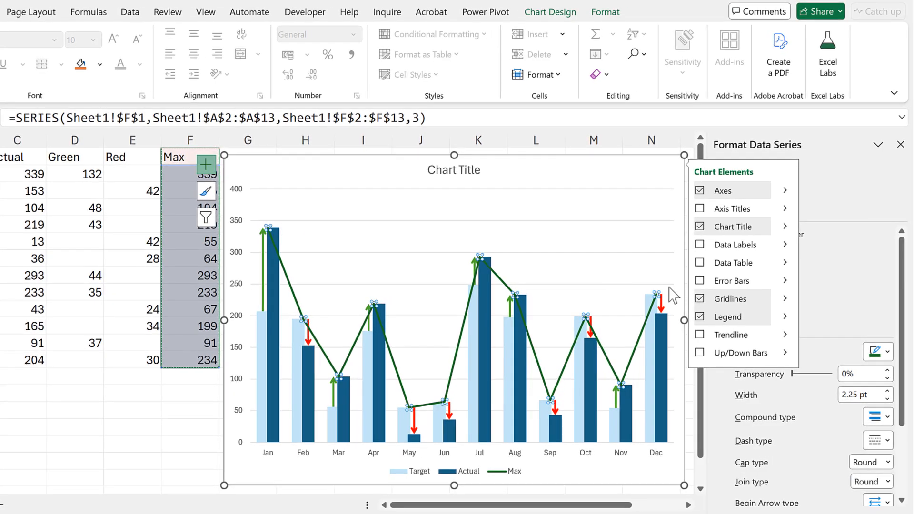
click(700, 244)
click(167, 420)
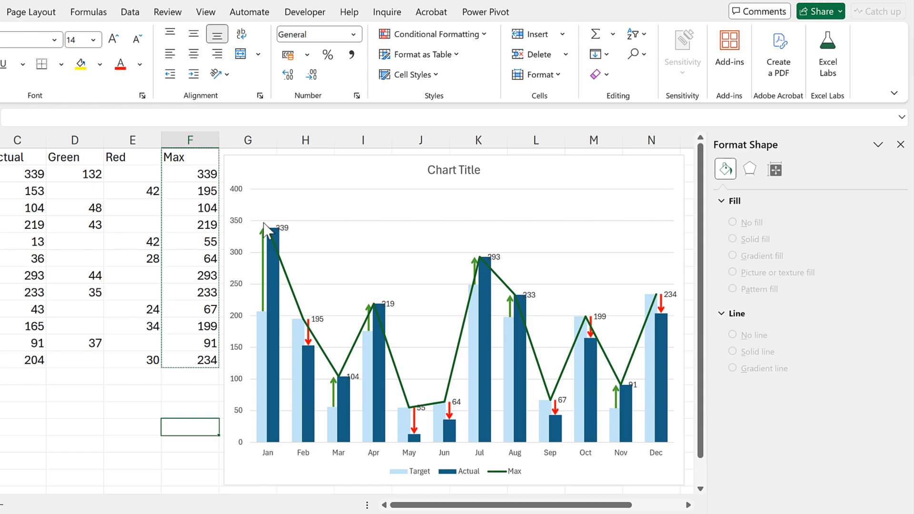
Make the Max line's labels show the Green values from D2:D13 instead of the series values, without leader lines, positioned above the points
click(419, 256)
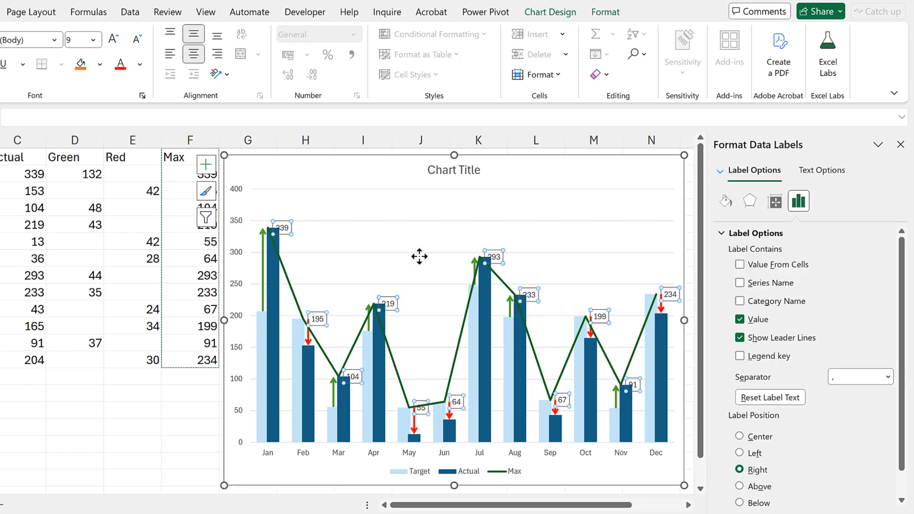
click(739, 265)
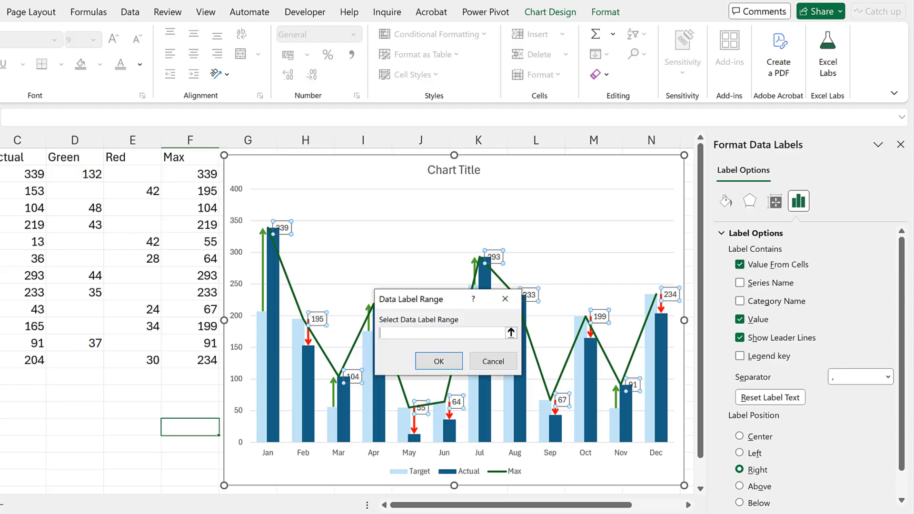
drag(67, 173, 74, 363)
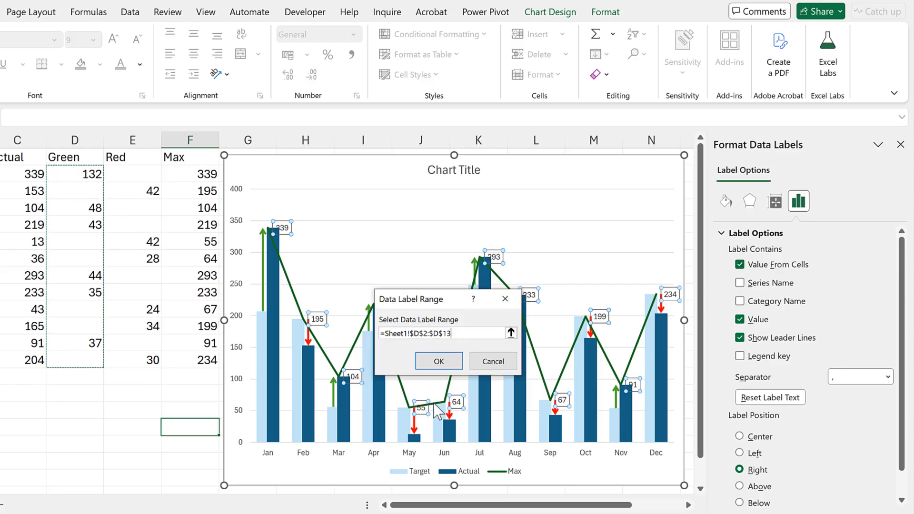
click(439, 361)
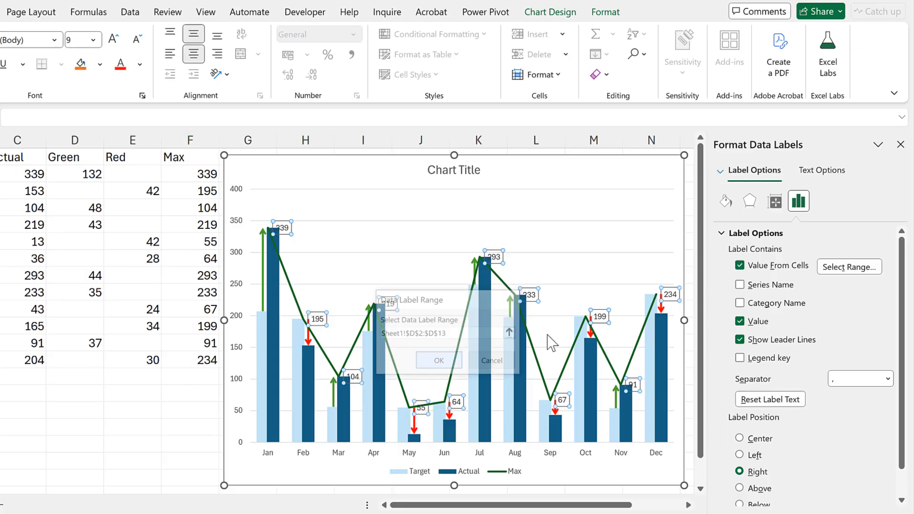
click(740, 321)
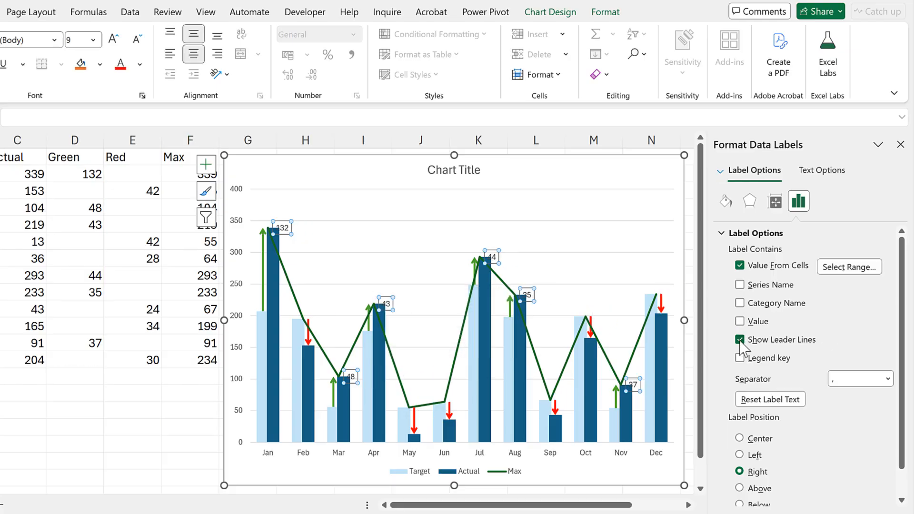
click(740, 339)
scroll(804, 353, down, 1)
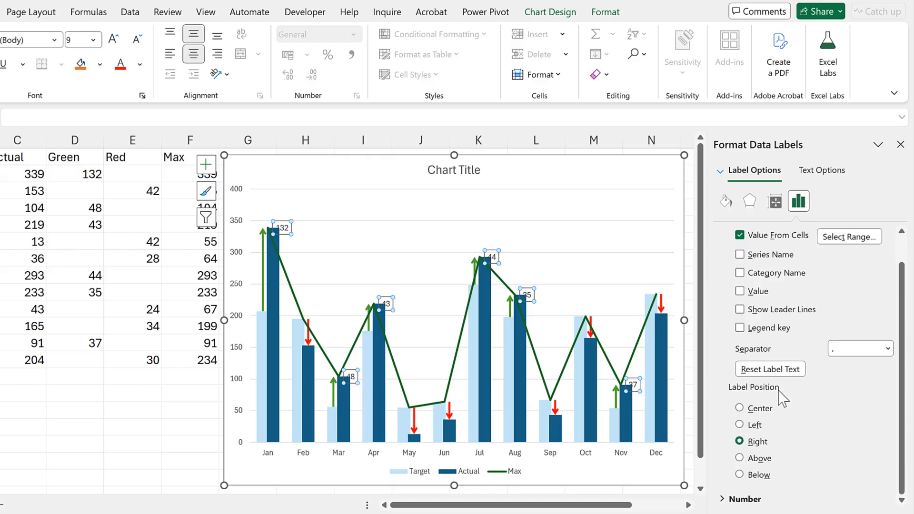
click(741, 458)
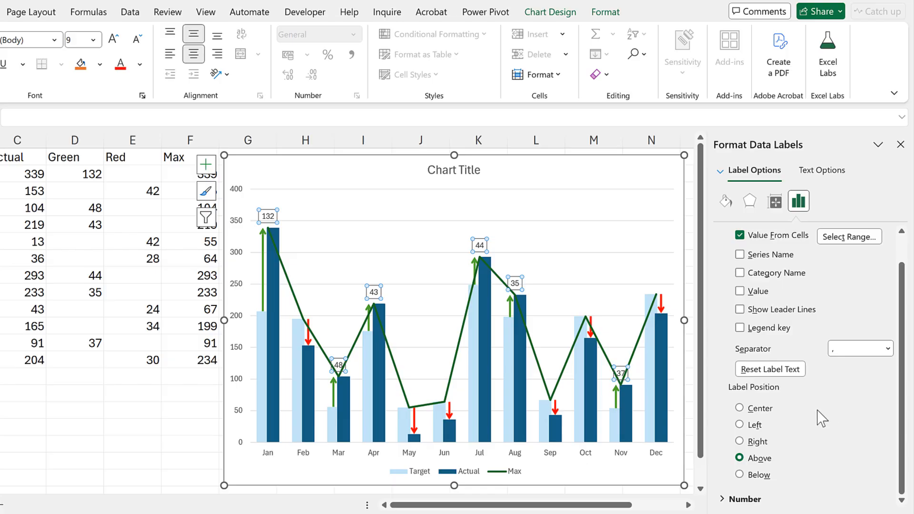
Format the Max line's data labels as bold text with the theme green solid fill
key(ctrl+b)
scroll(820, 417, up, 1)
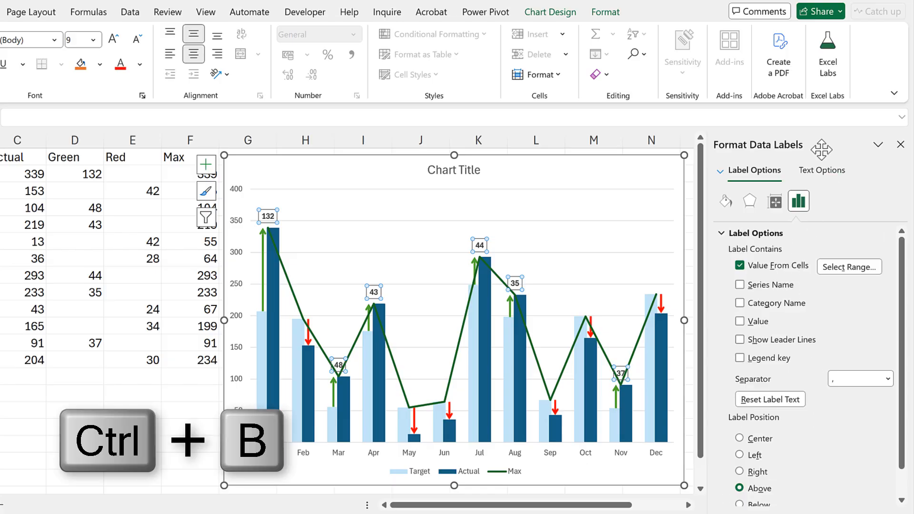
click(823, 172)
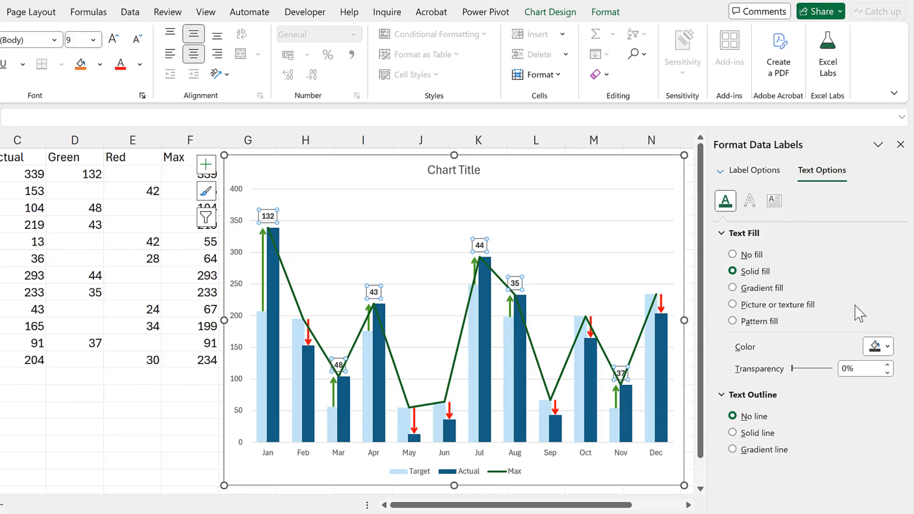
click(875, 348)
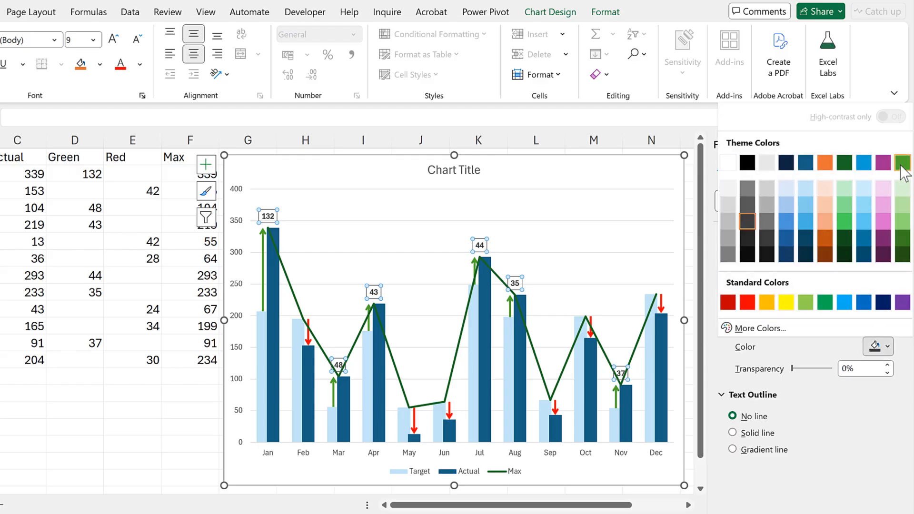
click(900, 162)
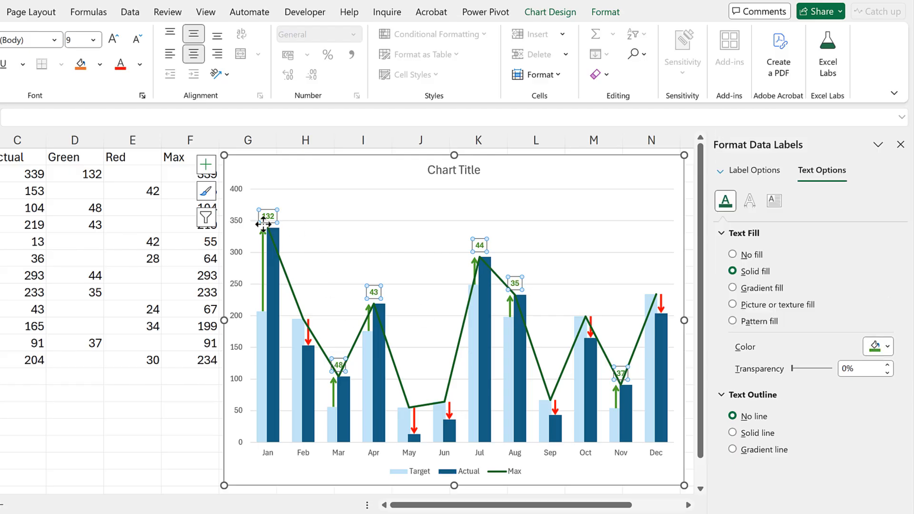
click(186, 392)
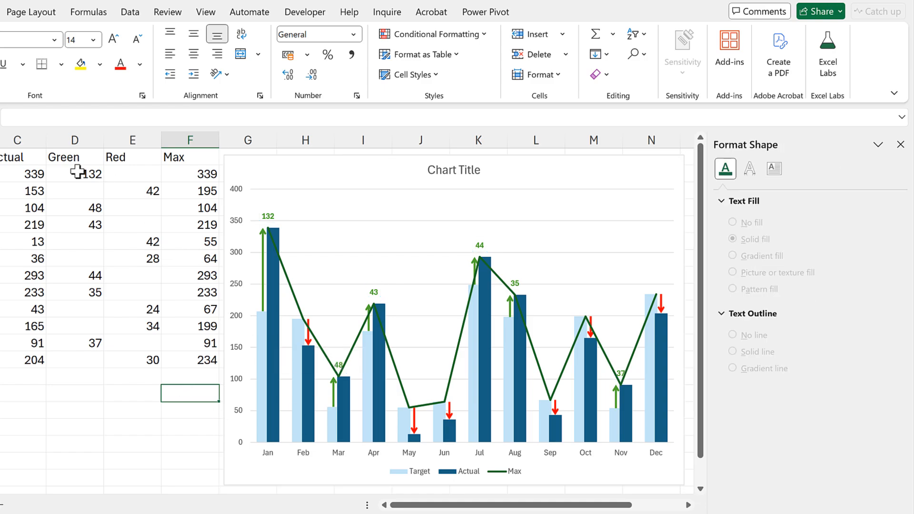
Apply the custom number format +0 to the Green differences in D2:D13
drag(78, 174, 82, 226)
drag(82, 284, 86, 353)
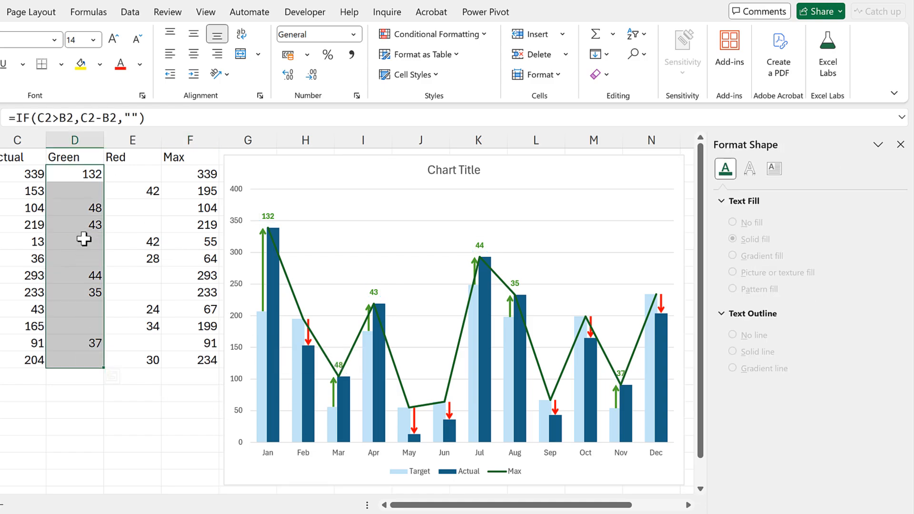
click(356, 96)
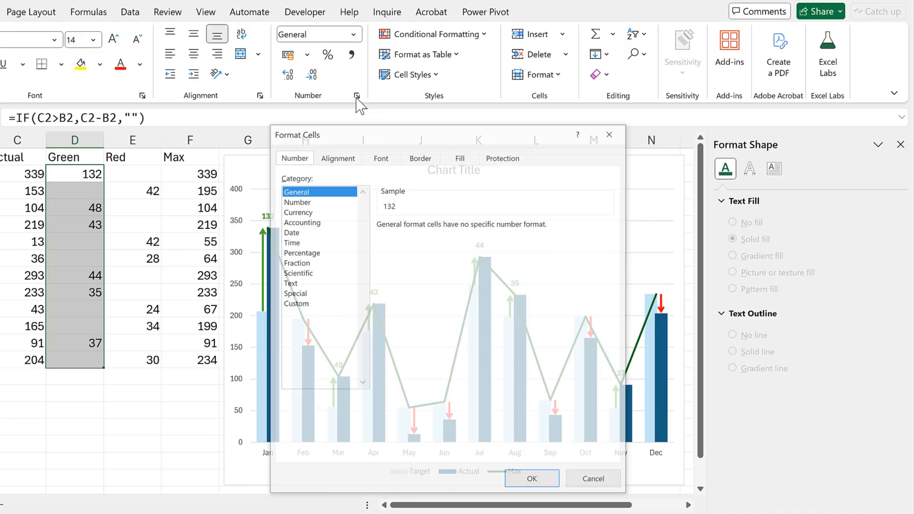
click(296, 304)
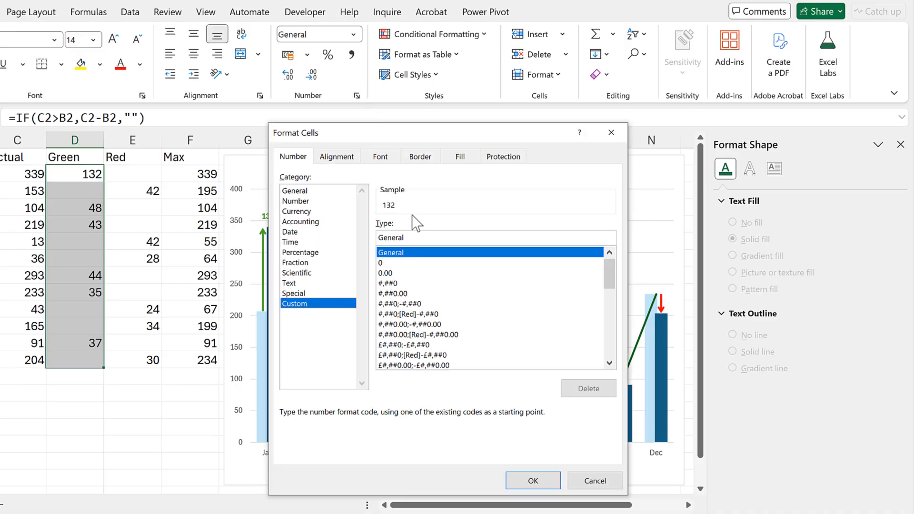
drag(412, 235, 361, 235)
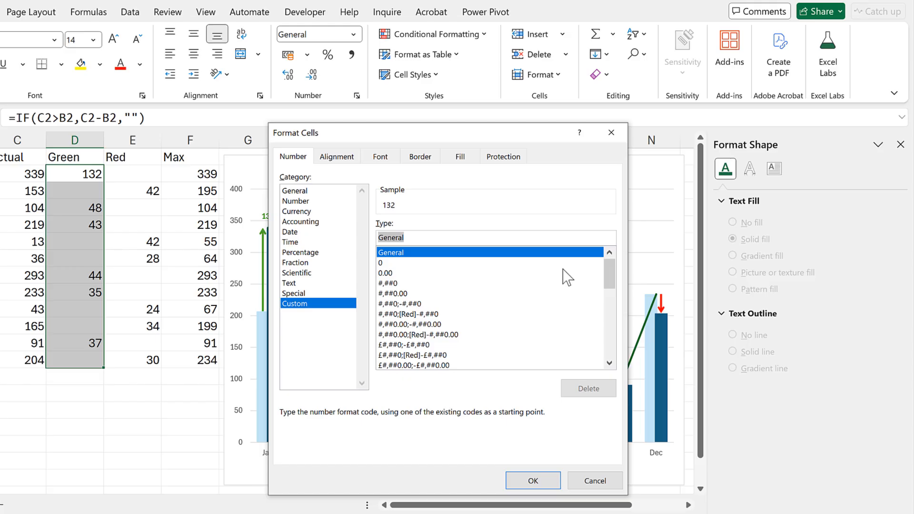
key(BackSpace)
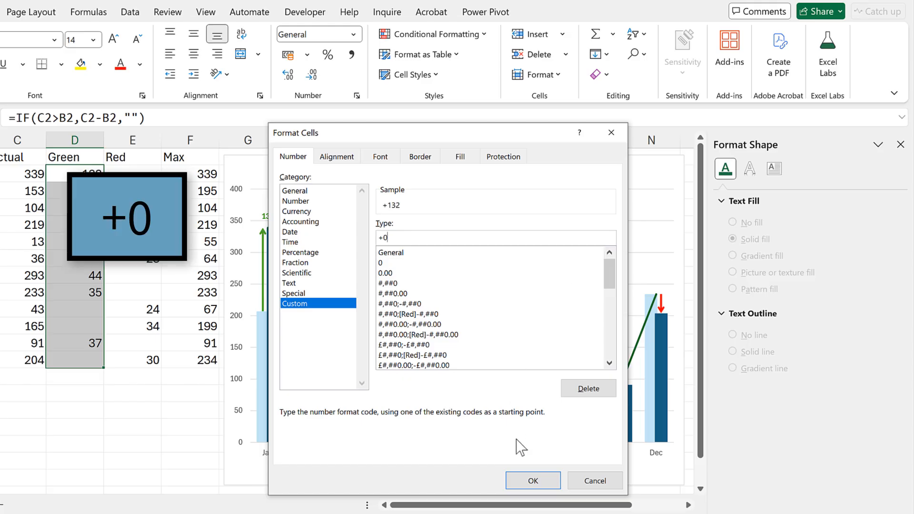
click(531, 481)
click(66, 424)
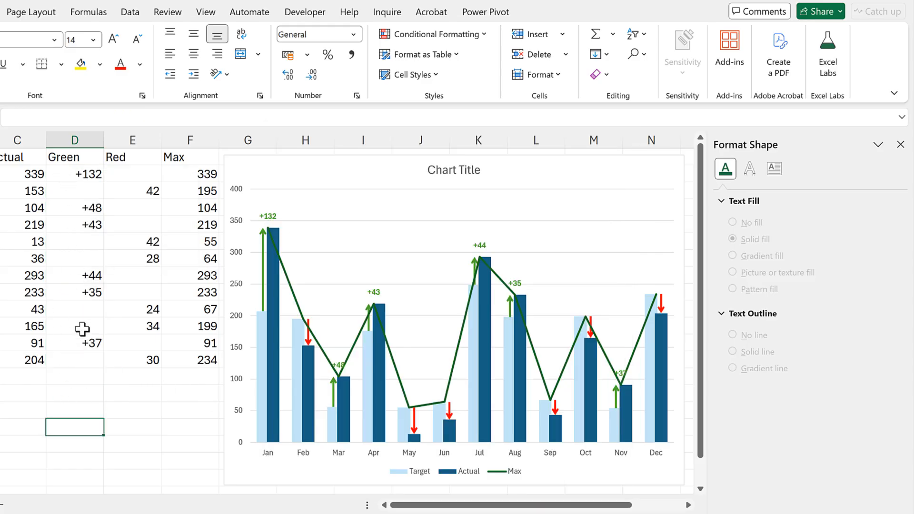
click(78, 393)
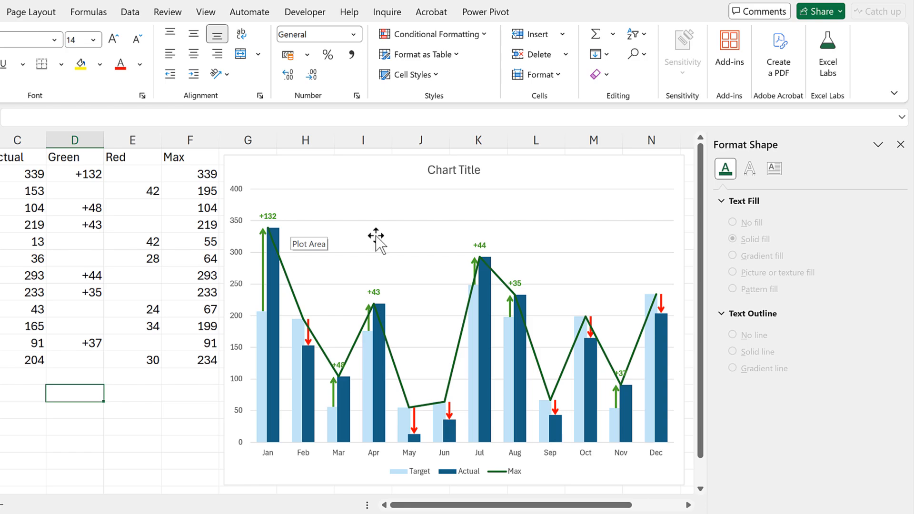
Apply the custom number format -0 to the Red differences in E2:E13
drag(135, 173, 131, 358)
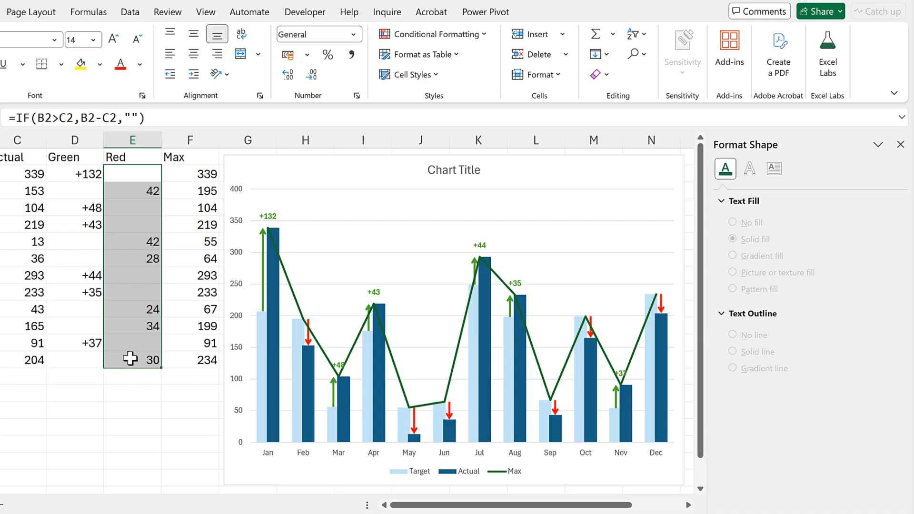
click(357, 96)
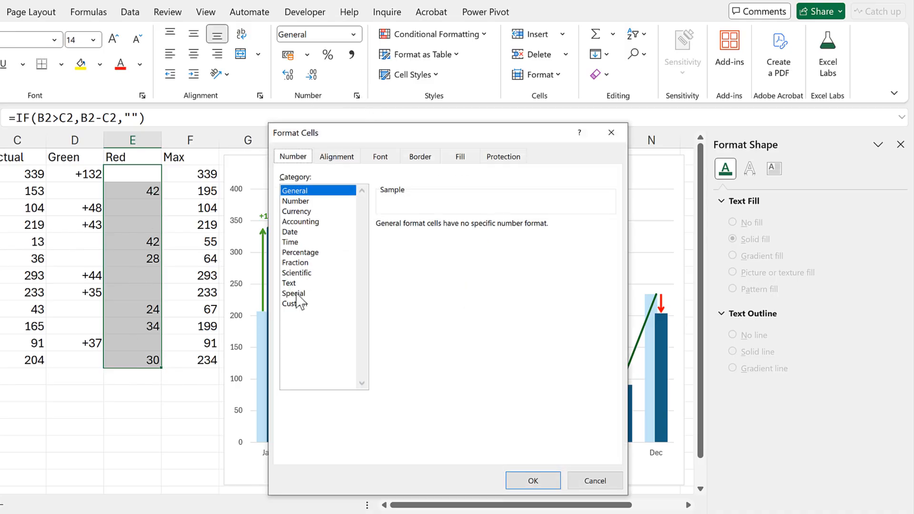
click(295, 305)
drag(431, 238, 347, 243)
key(BackSpace)
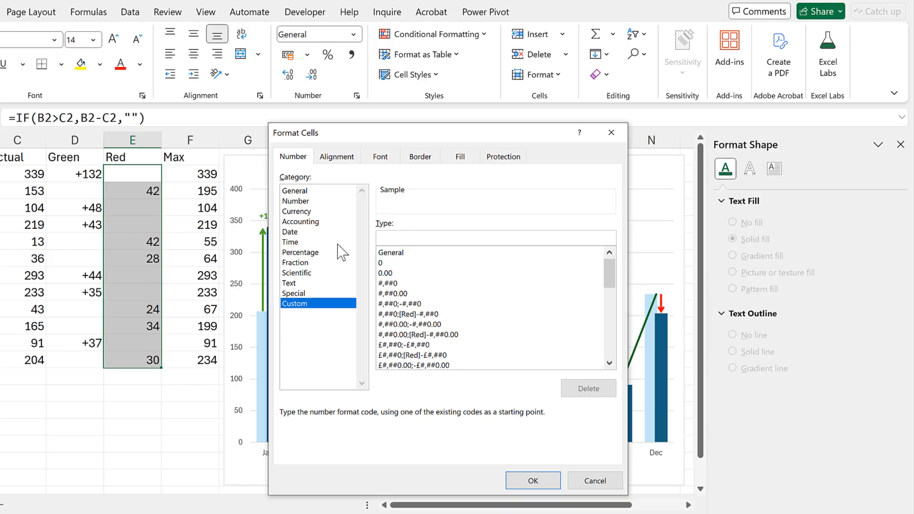
text(-0)
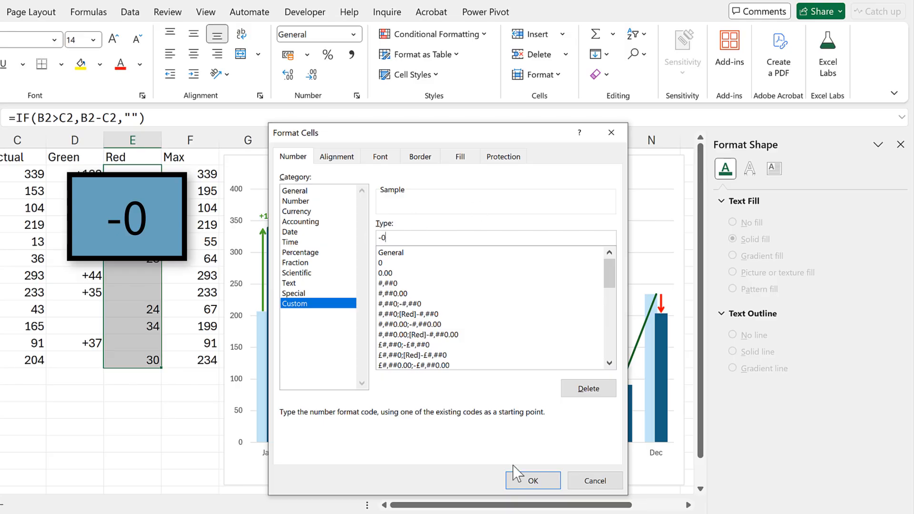
click(523, 481)
click(123, 396)
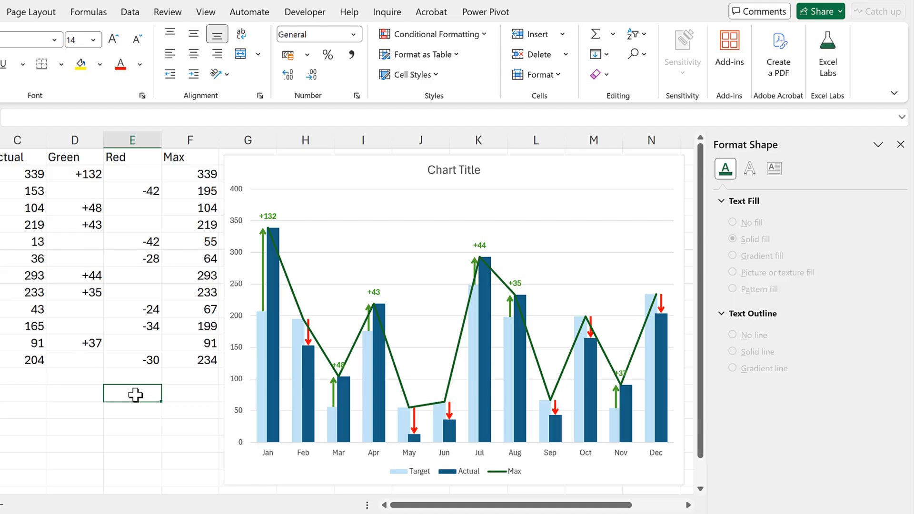
drag(133, 181, 139, 361)
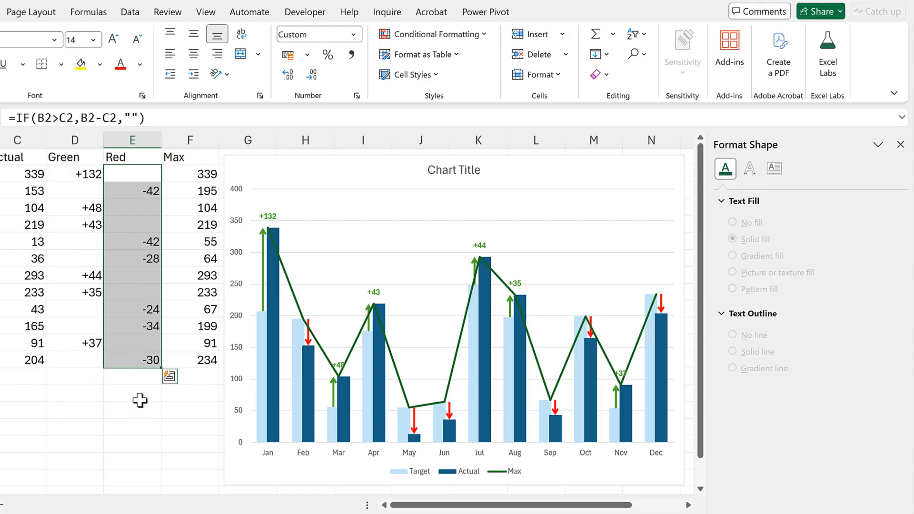
click(139, 400)
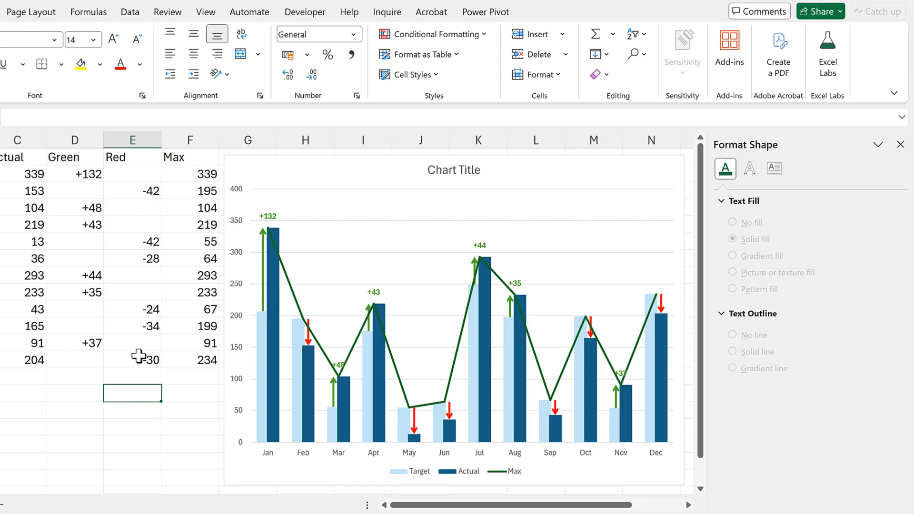
Copy the Max column F1:F13 again and paste it into the chart as a second Max series
drag(186, 157, 190, 361)
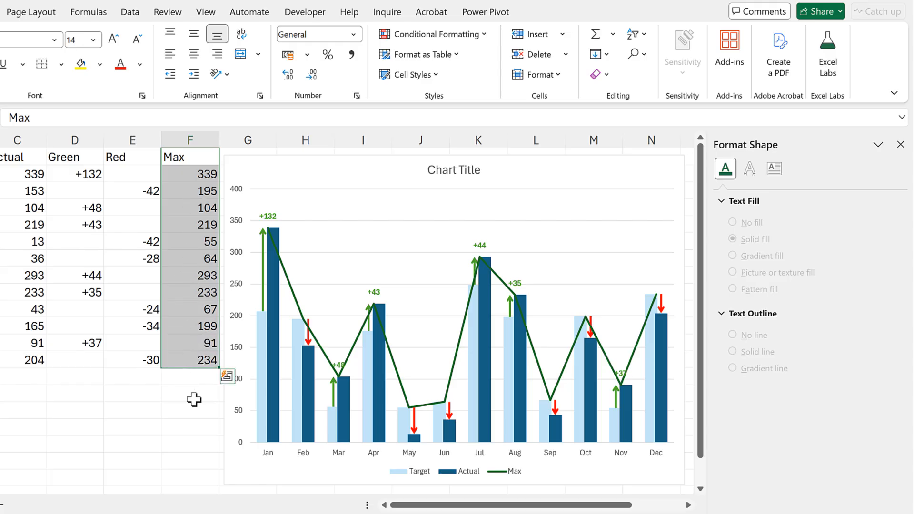
key(ctrl+c)
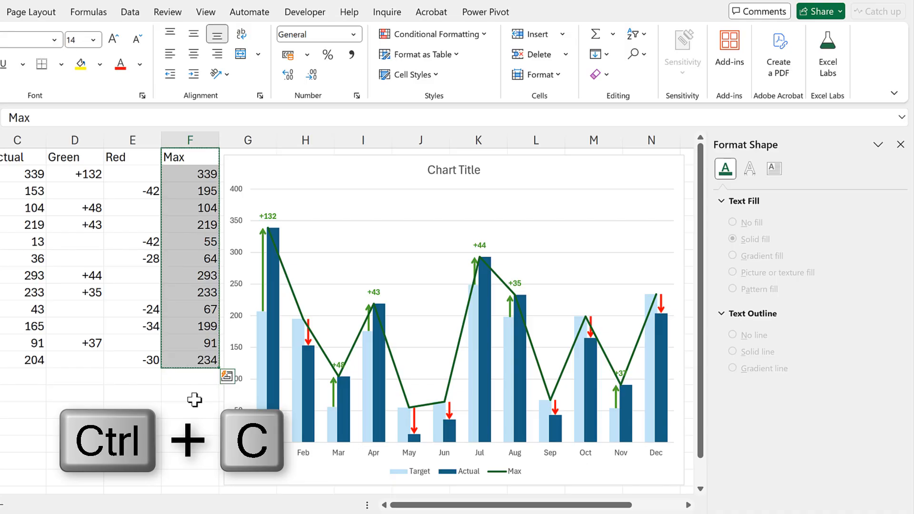
click(304, 170)
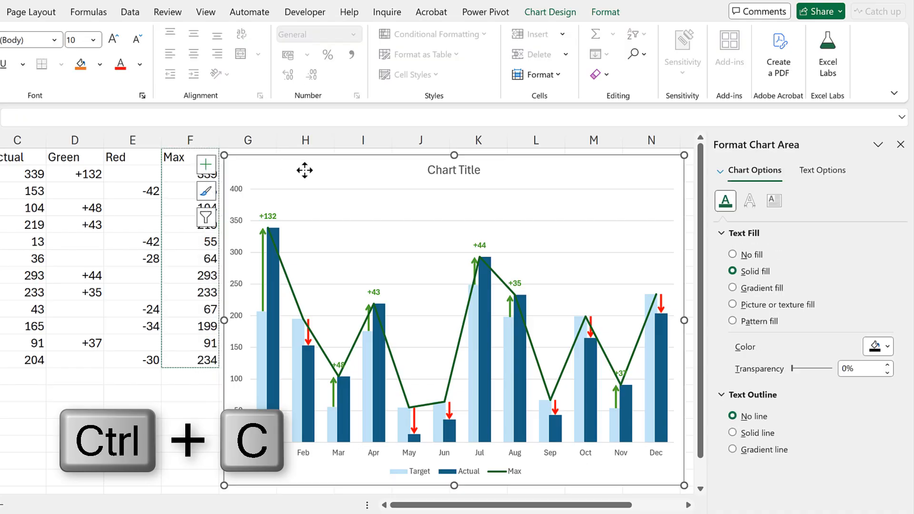
key(ctrl+v)
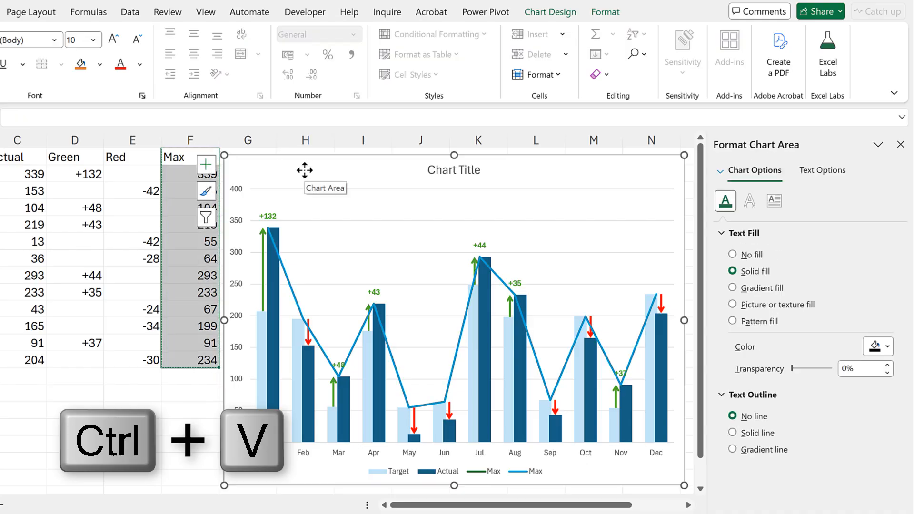
Add data labels to the second Max line series and deselect the chart
click(281, 261)
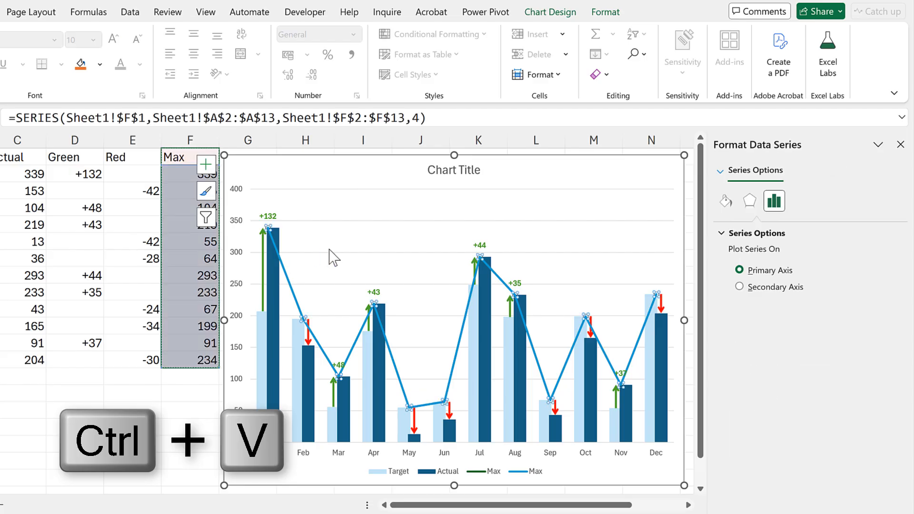
click(206, 166)
click(698, 246)
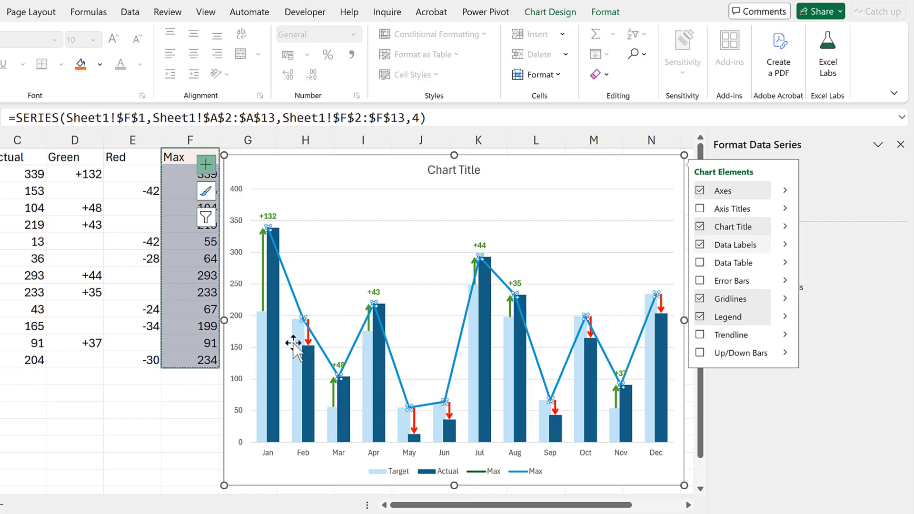
click(121, 380)
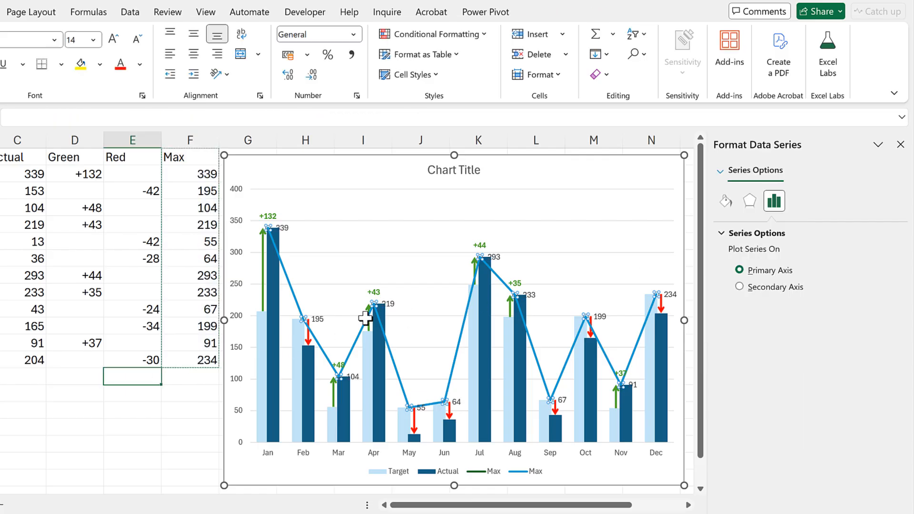
Make the second Max series' data labels show only the cell values from E2:E13, without the series value or leader lines
click(393, 306)
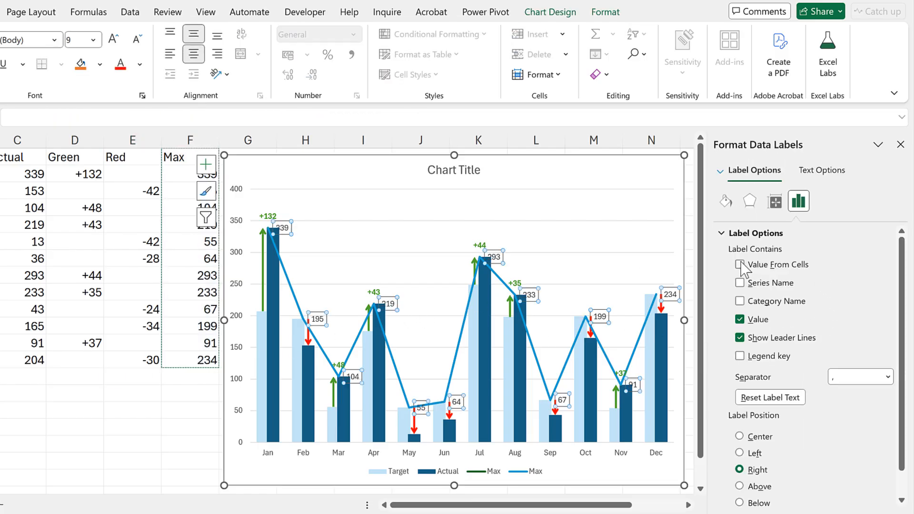
click(740, 264)
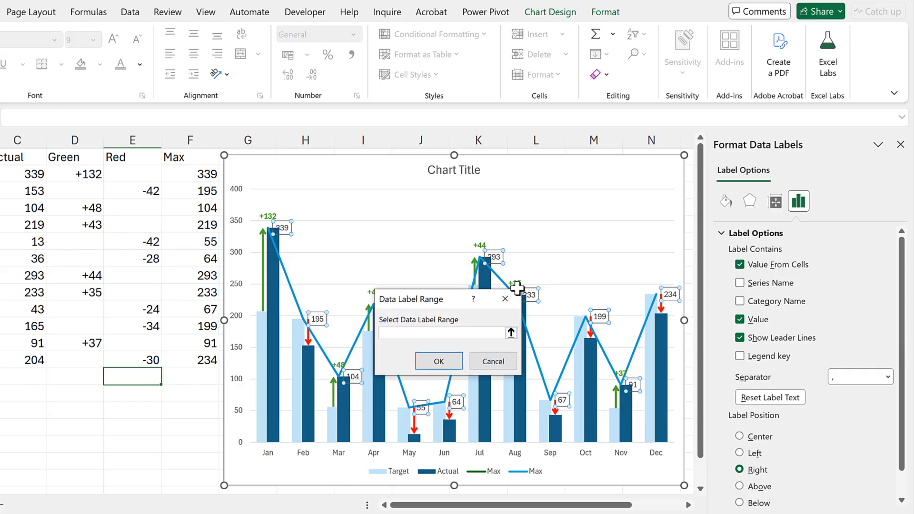
drag(139, 181, 128, 360)
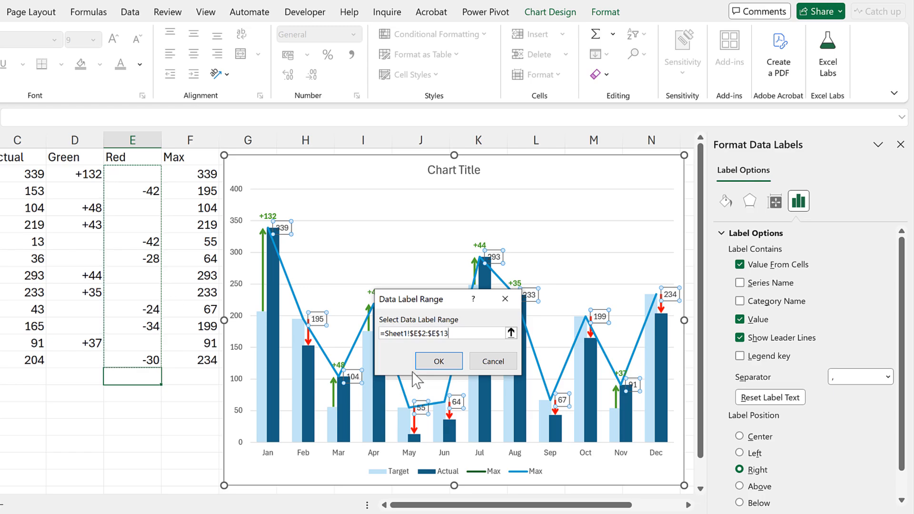
click(439, 361)
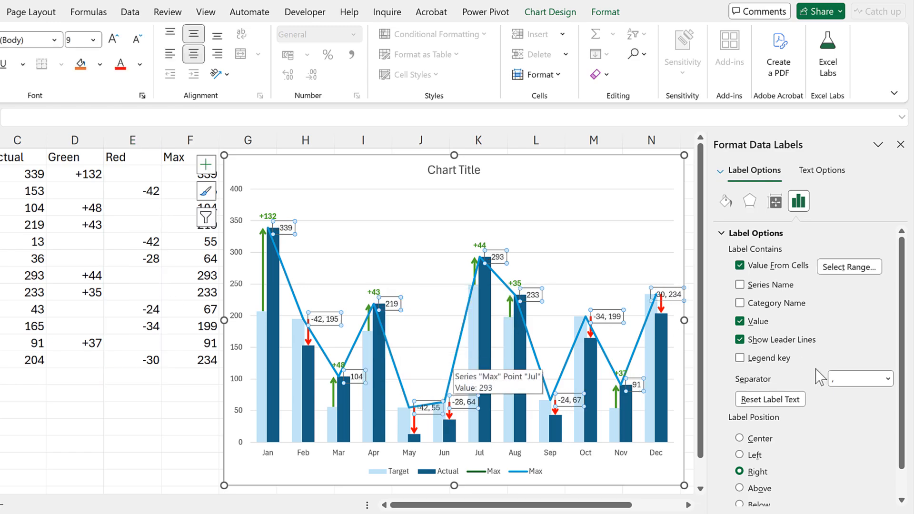
click(739, 321)
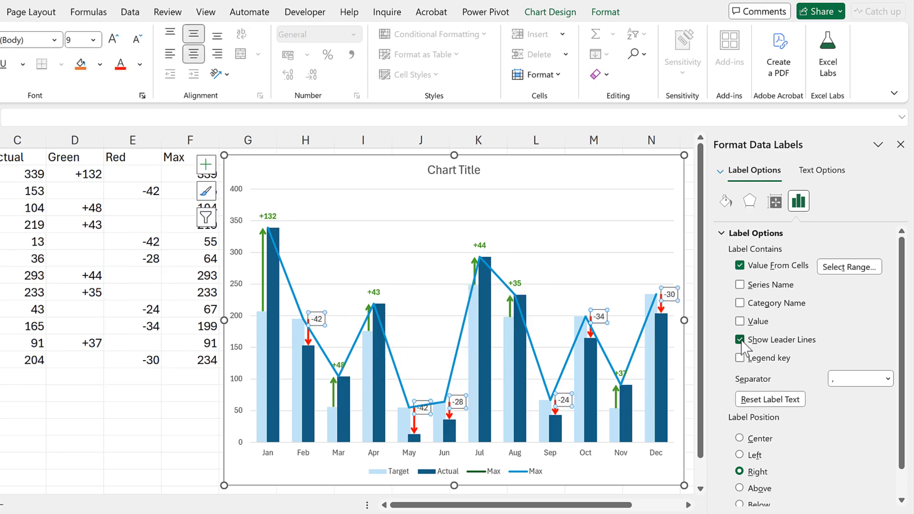
click(740, 339)
Position the second Max series' data labels above the points and make their text bold and standard red
scroll(786, 362, down, 1)
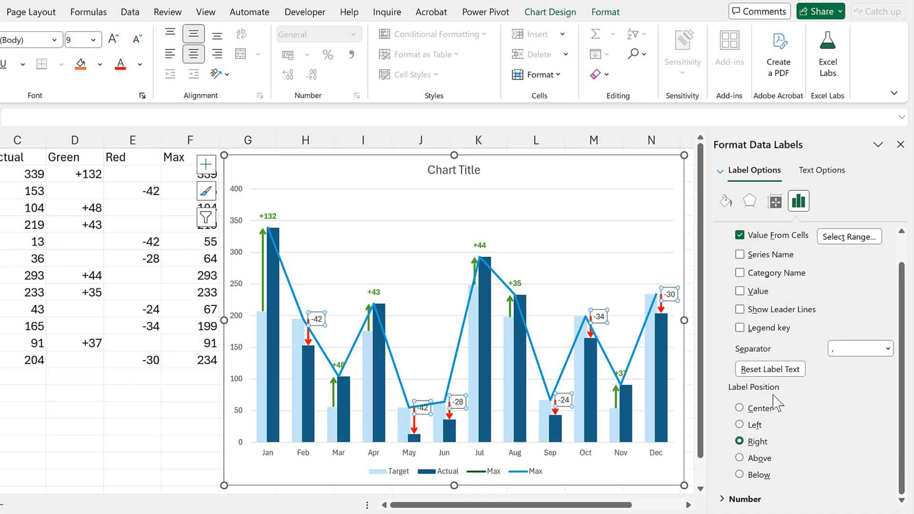
click(739, 458)
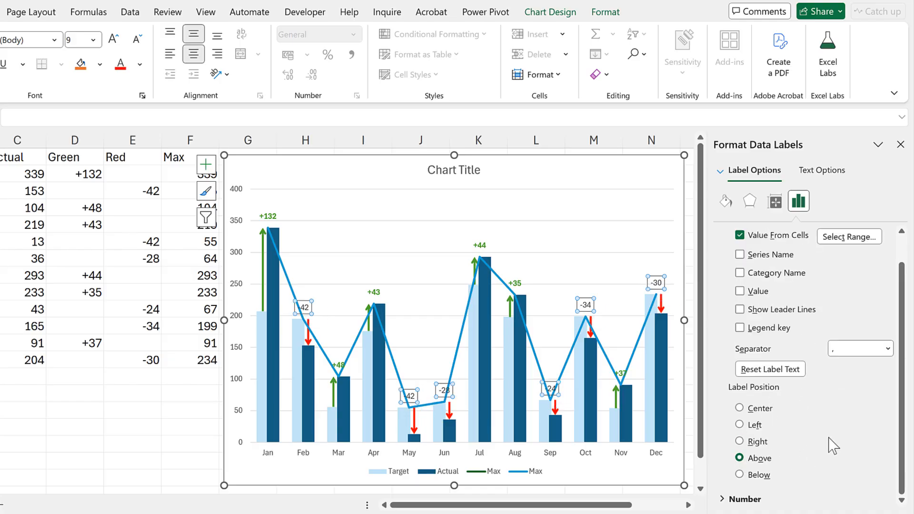
key(ctrl+b)
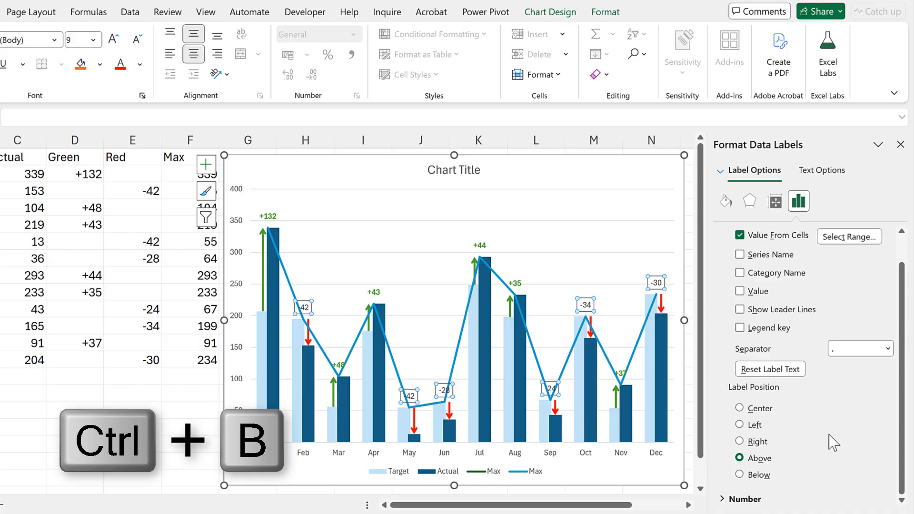
click(827, 180)
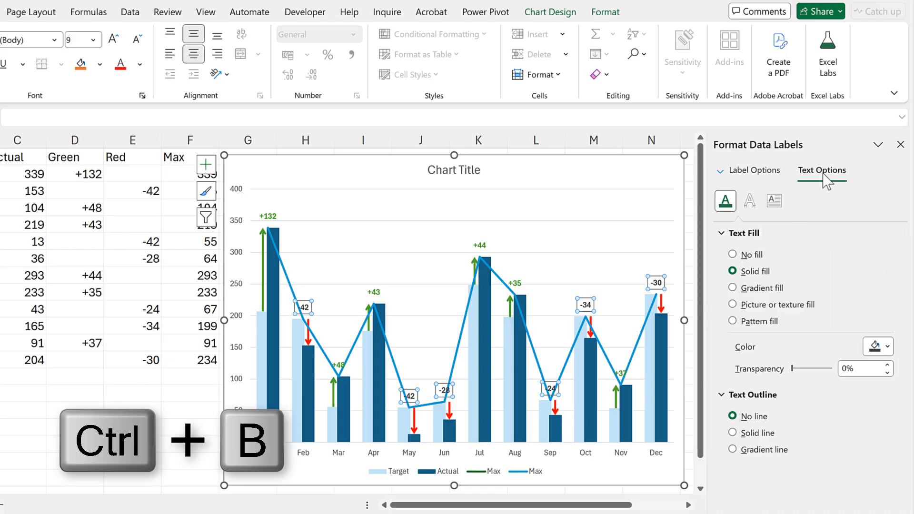
click(875, 347)
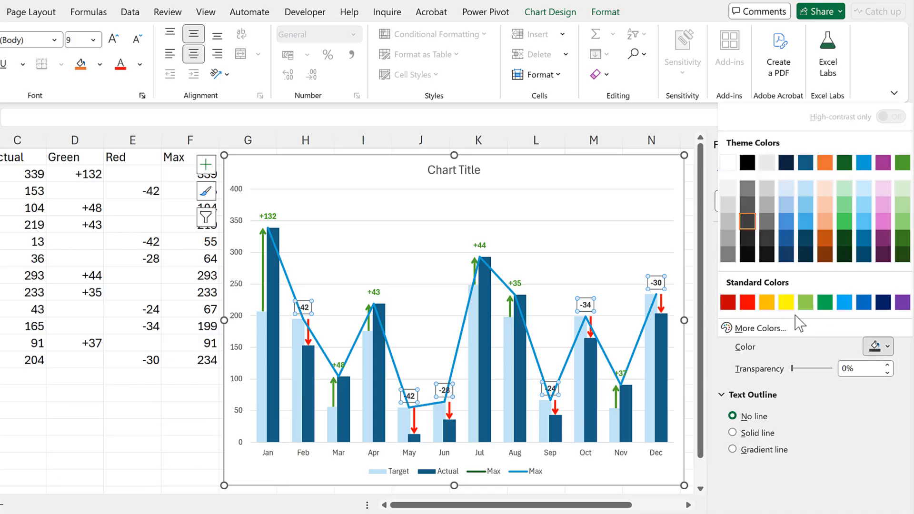
click(748, 303)
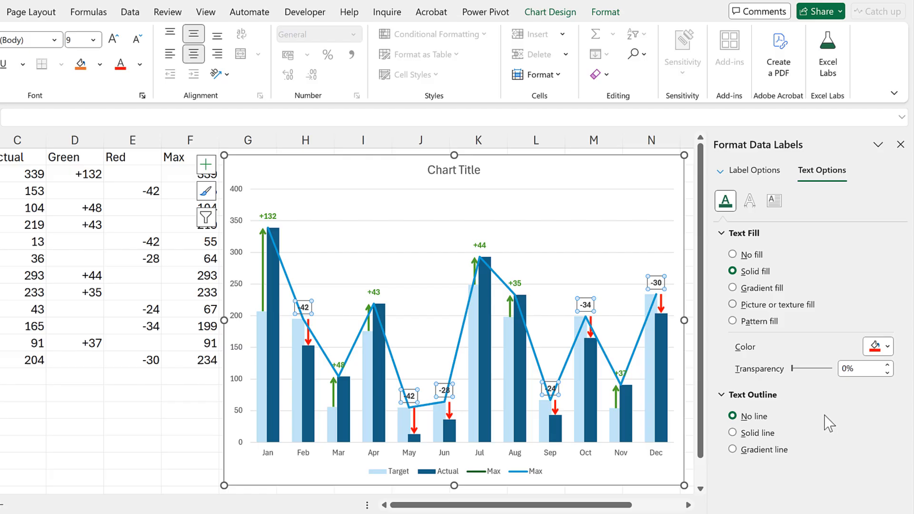
Hide both Max line series by setting their lines to No line, then close the formatting pane and deselect the chart
click(535, 353)
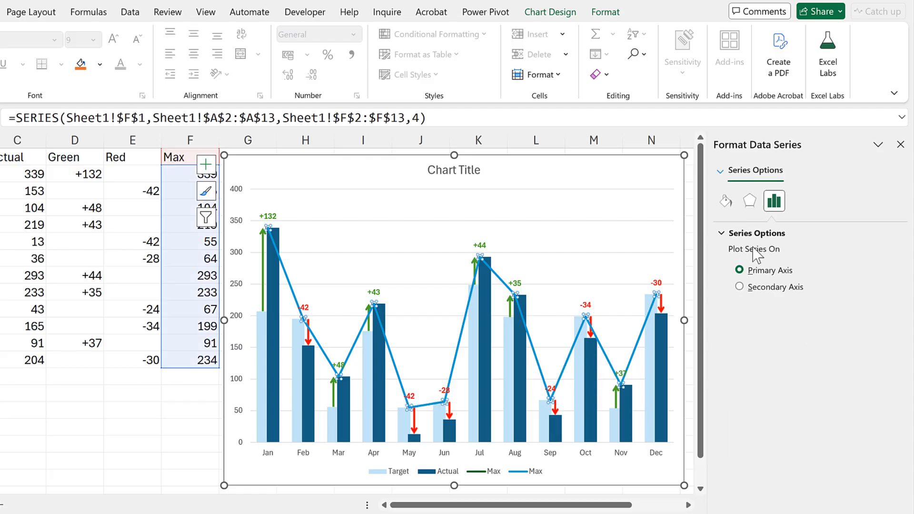
click(724, 202)
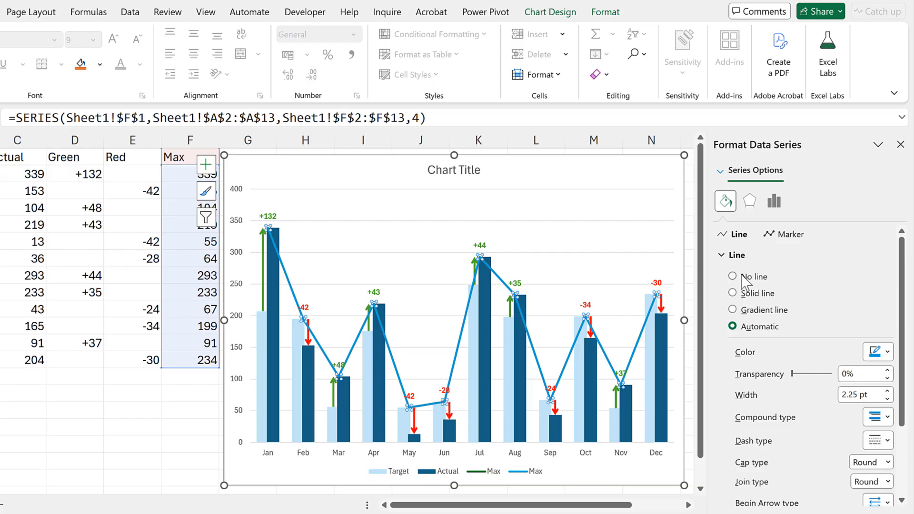
click(746, 281)
click(724, 173)
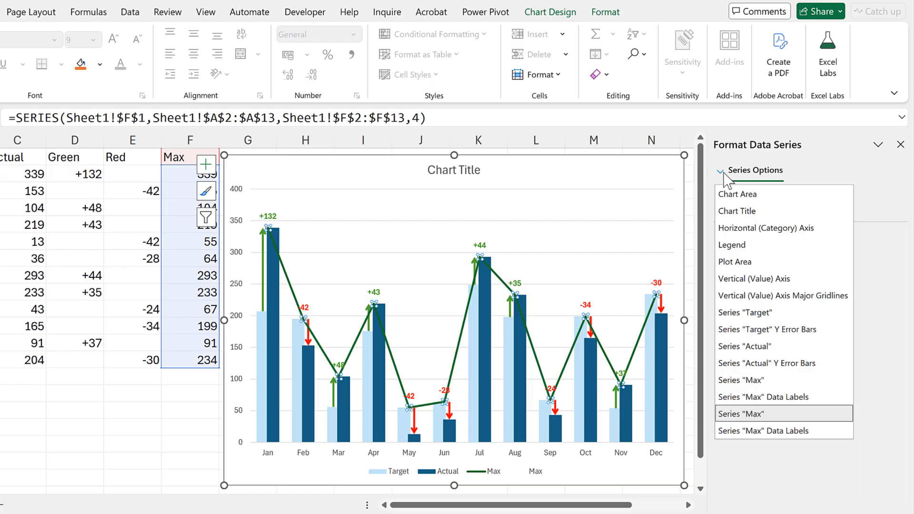
click(783, 381)
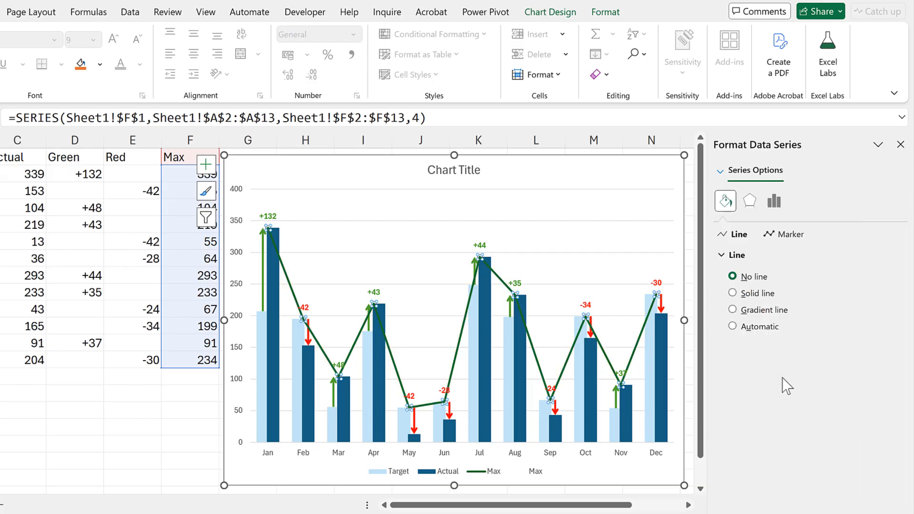
click(733, 276)
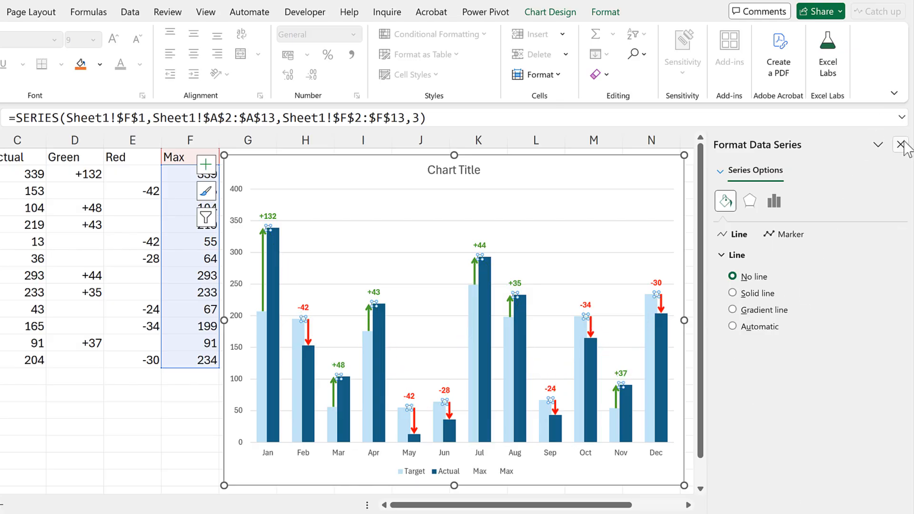
click(900, 144)
click(791, 287)
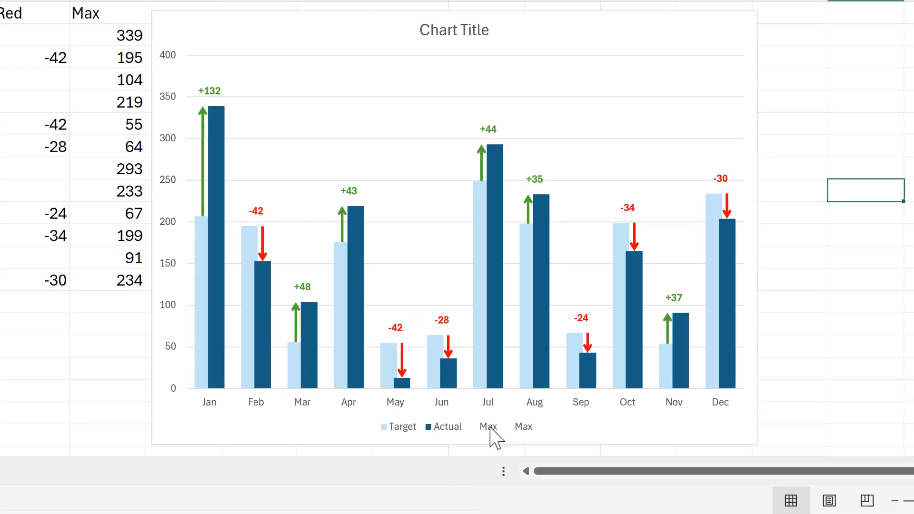
Delete both Max entries from the chart legend, keeping only Target and Actual, and deselect the chart
click(490, 428)
click(490, 428)
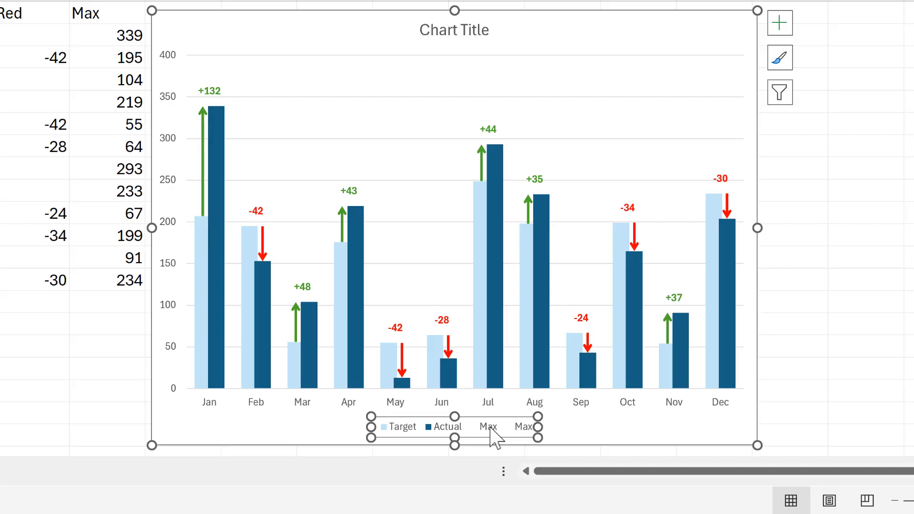
click(490, 428)
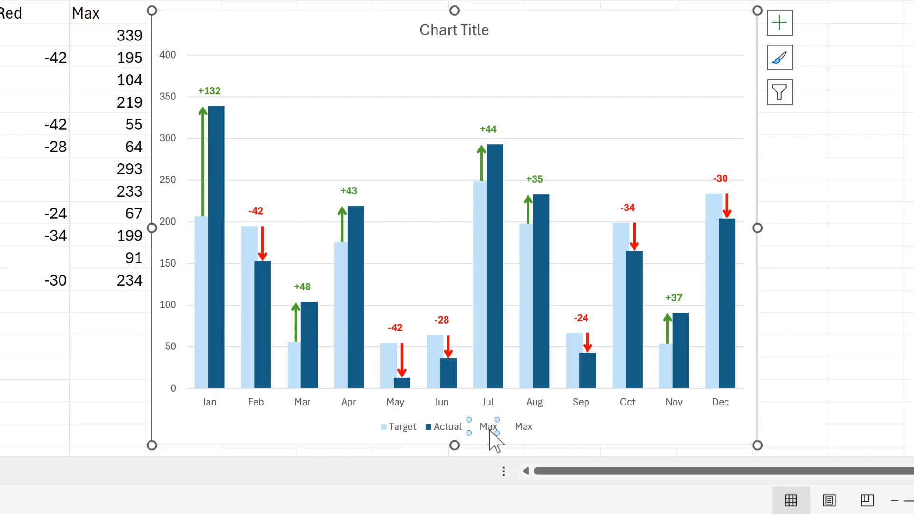
key(Delete)
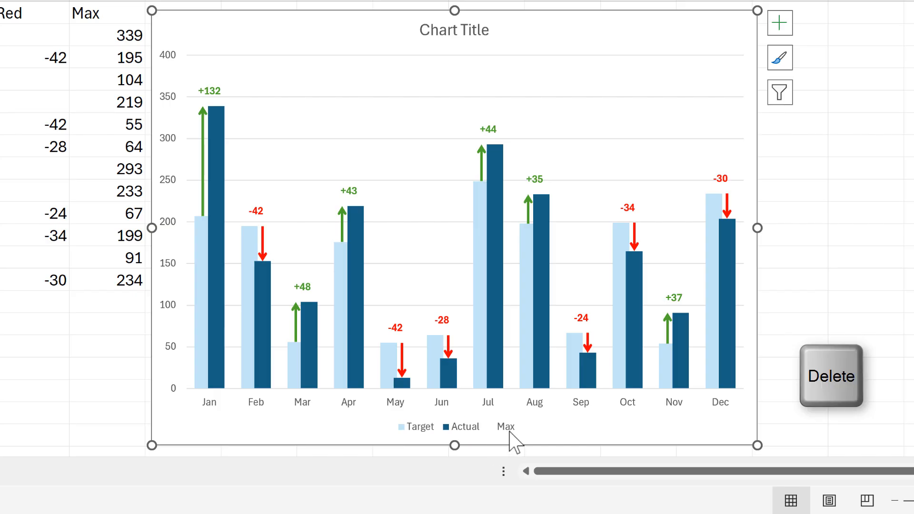
click(510, 431)
key(Delete)
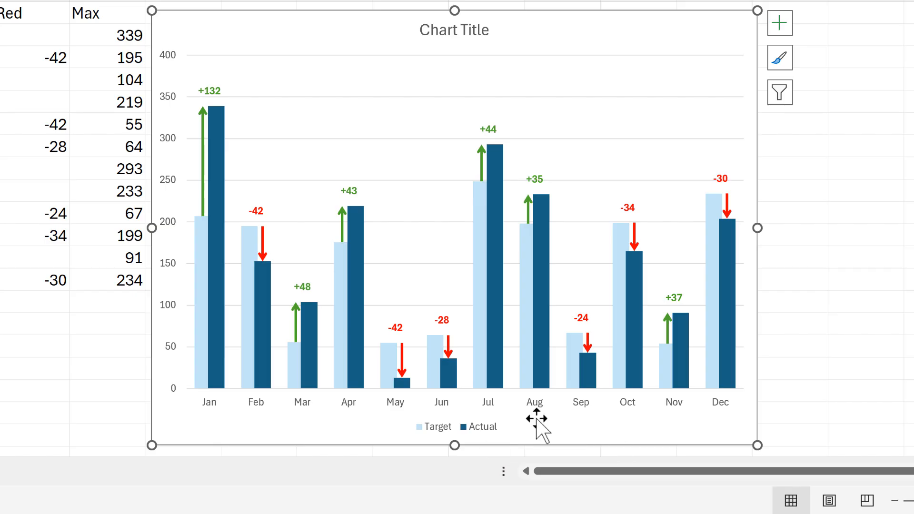
click(861, 143)
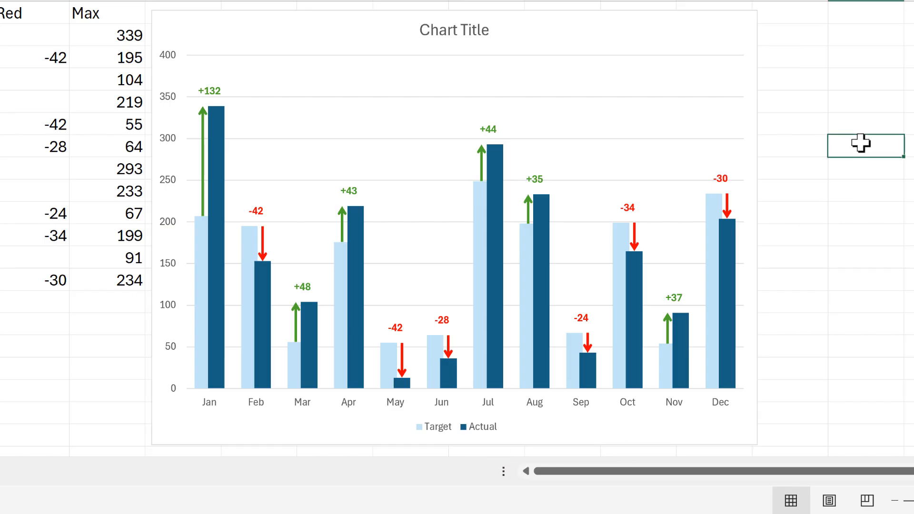